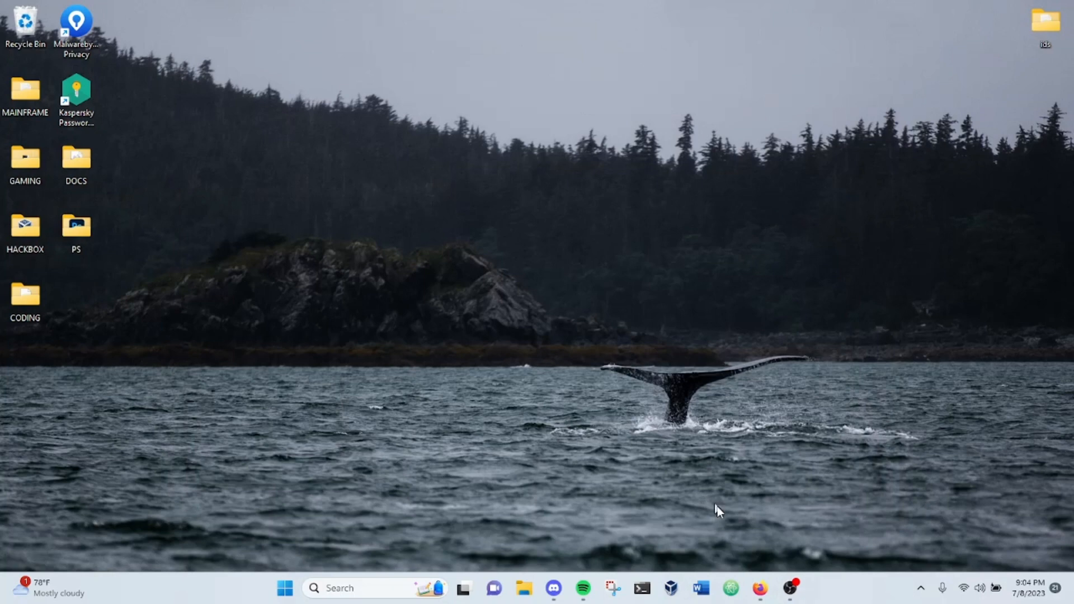
Step: Open the web browser and look through the virtualbox search results for the official download page
left_click(760, 594)
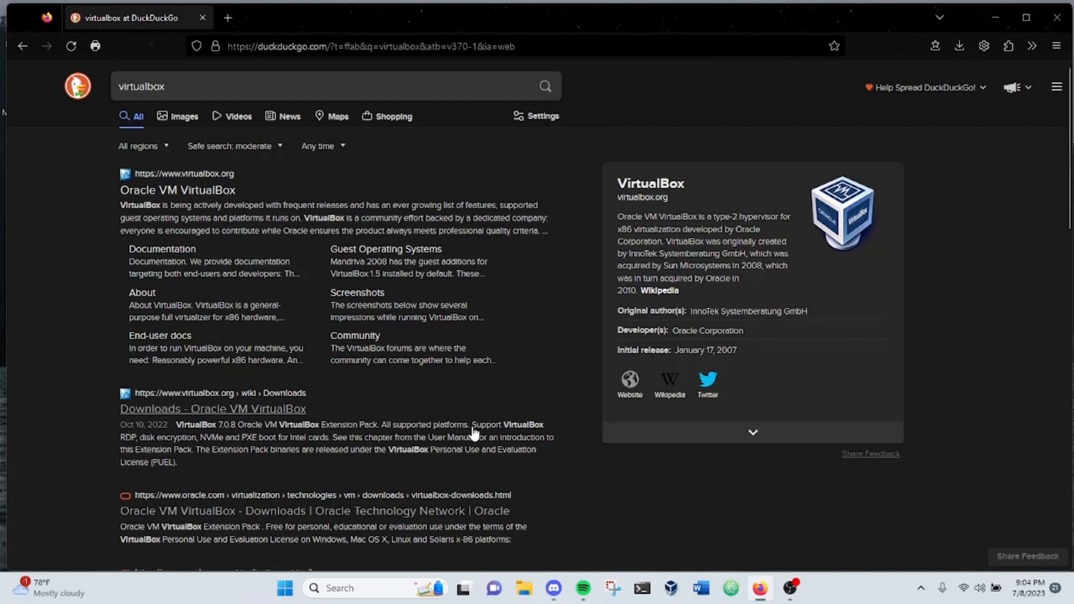
scroll(472, 431, "down", 1)
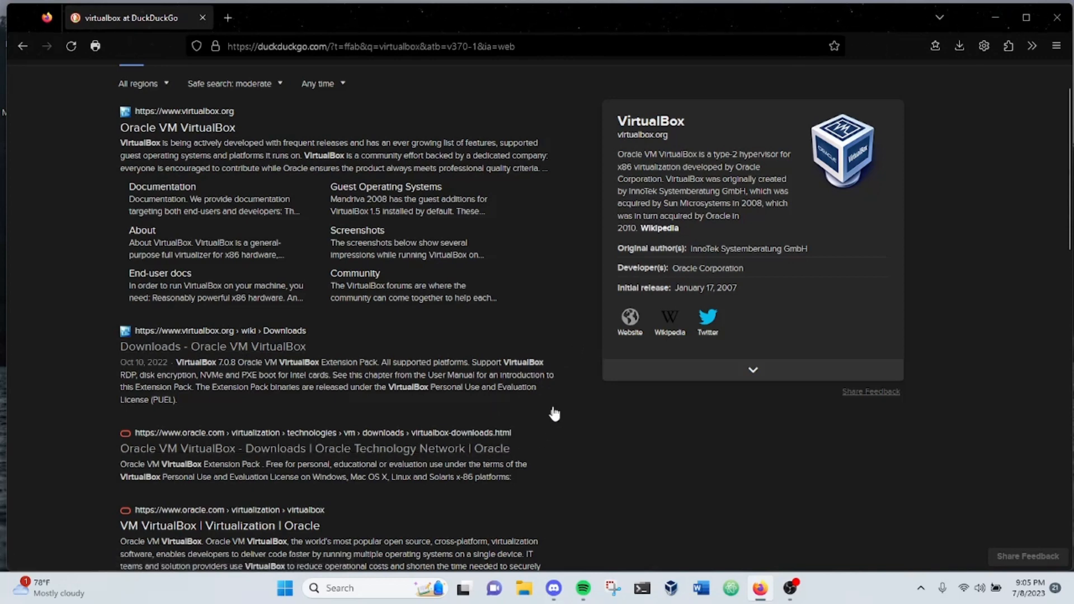
scroll(572, 306, "up", 2)
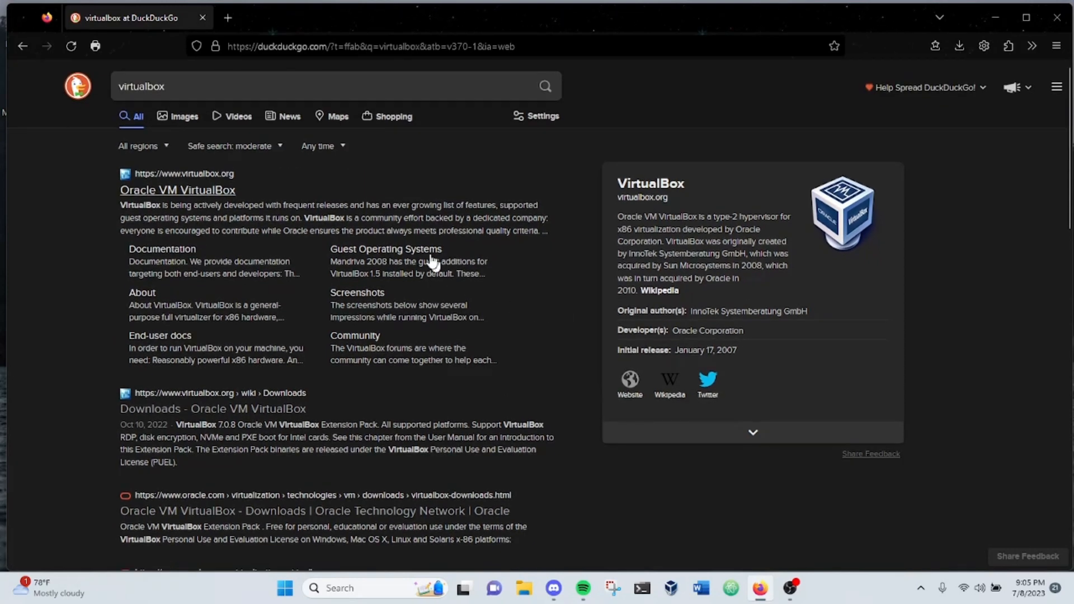
scroll(471, 418, "down", 3)
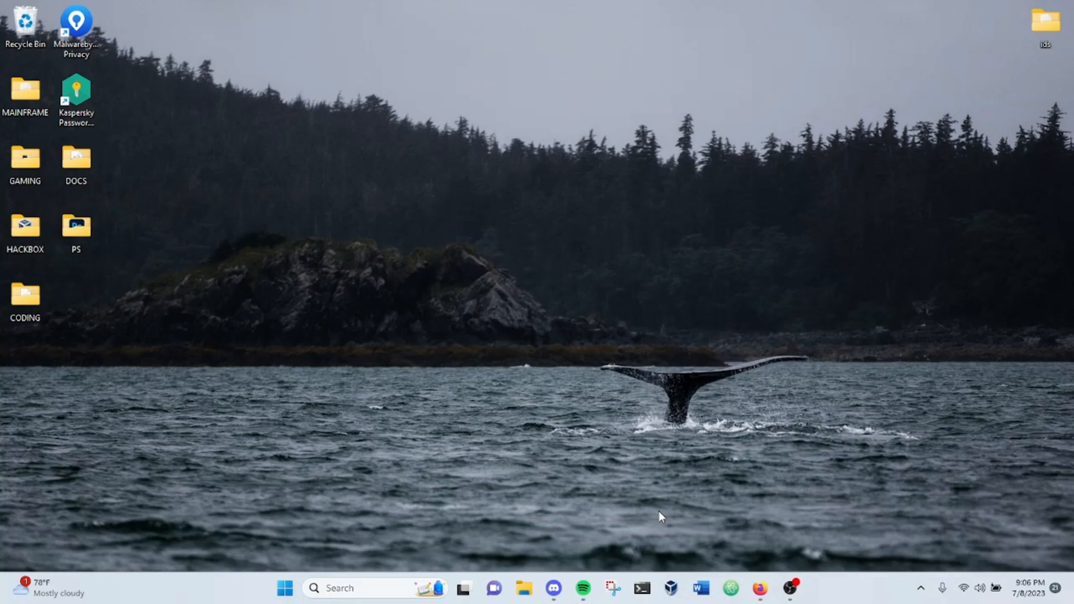
Step: Launch Oracle VM VirtualBox as administrator and minimize the browser window showing the VirtualBox downloads page
right_click(673, 587)
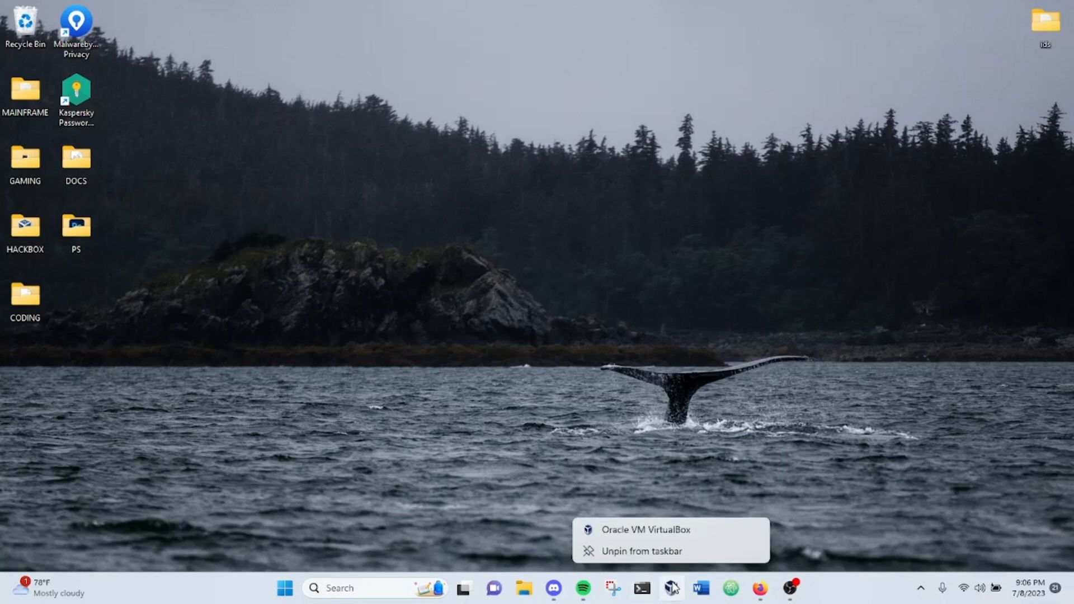
right_click(695, 534)
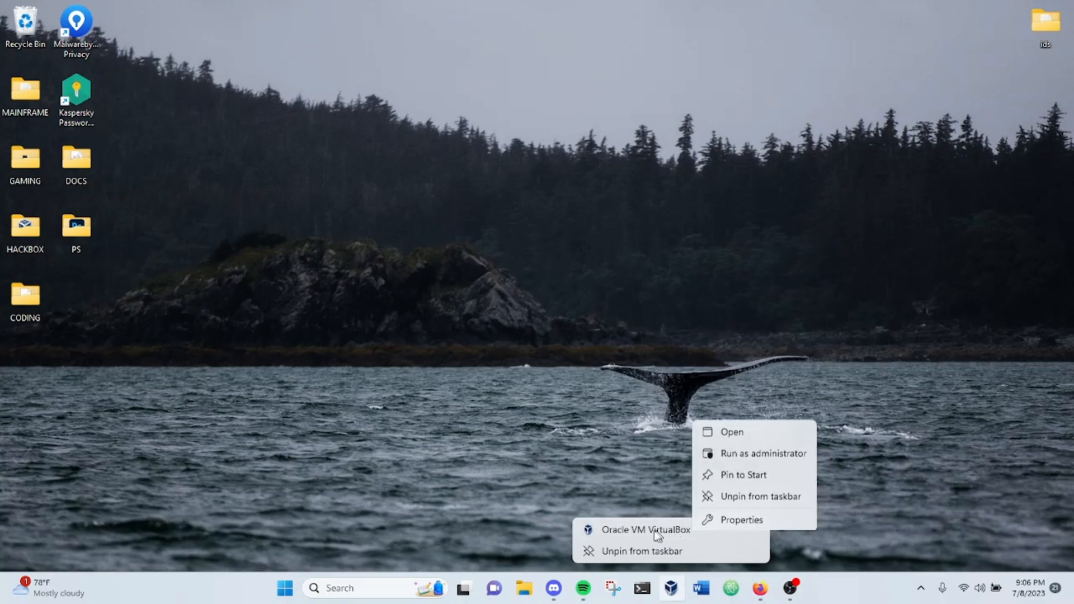
left_click(744, 452)
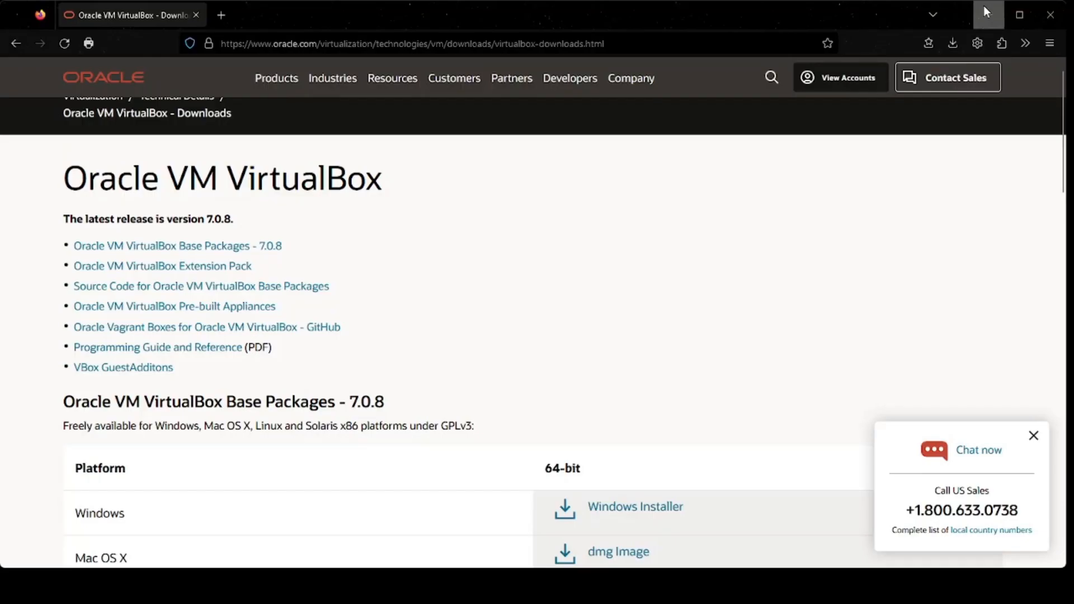
left_click(986, 14)
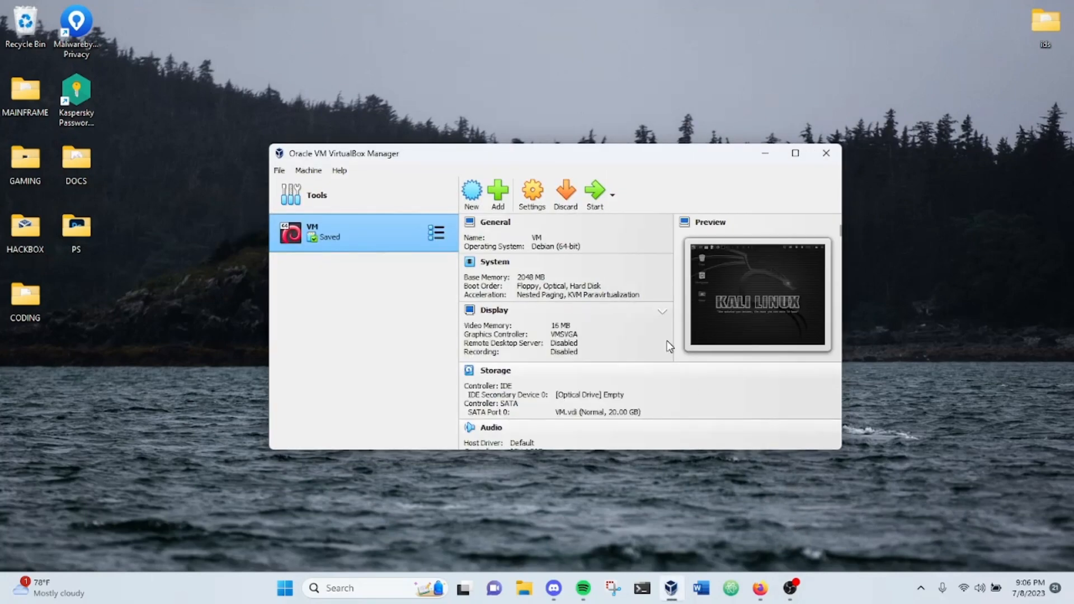
Step: Start a new virtual machine named VM2 and attach the kali-linux-2023.1-installer-amd64.iso image
left_click(475, 200)
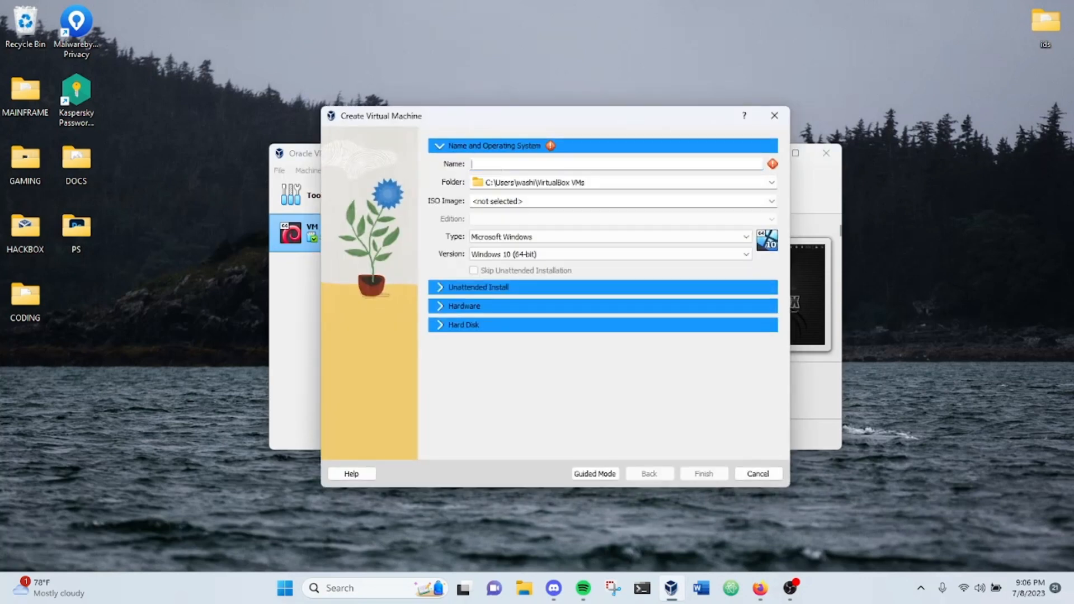
type("VM2")
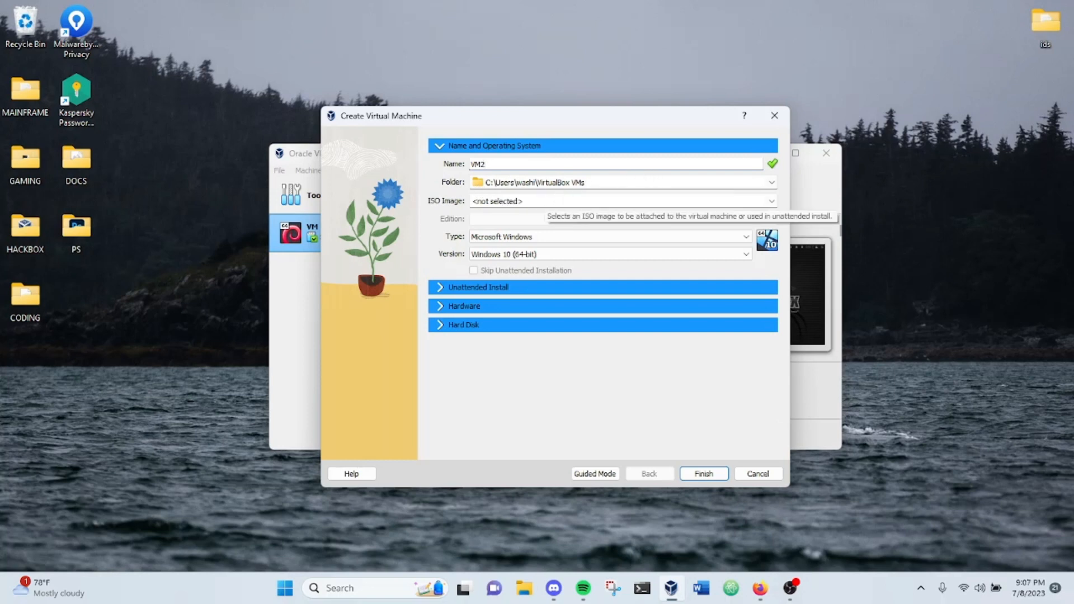
left_click(542, 201)
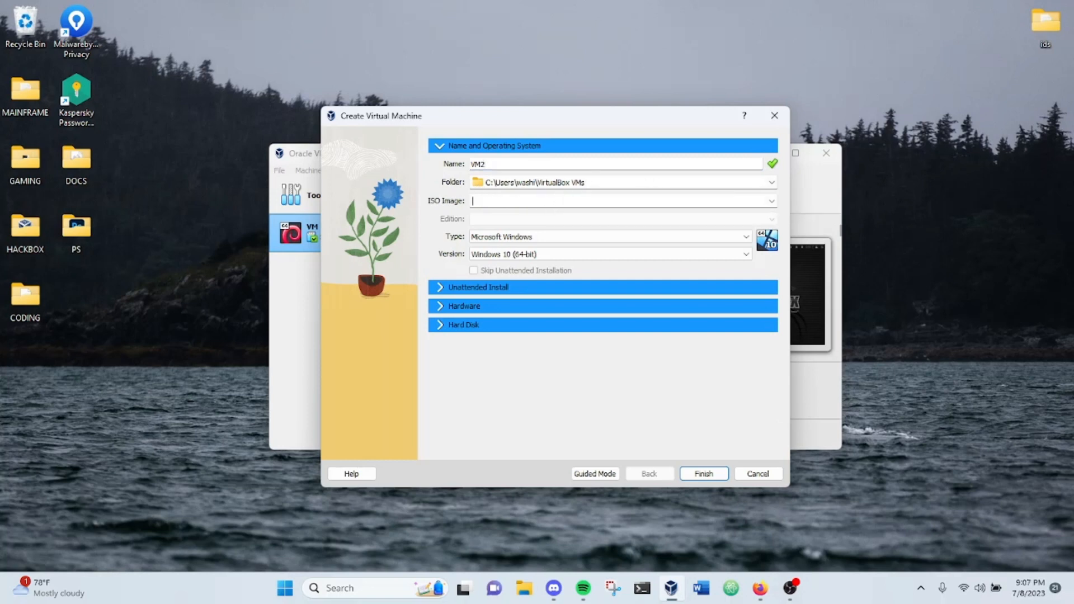
left_click(771, 201)
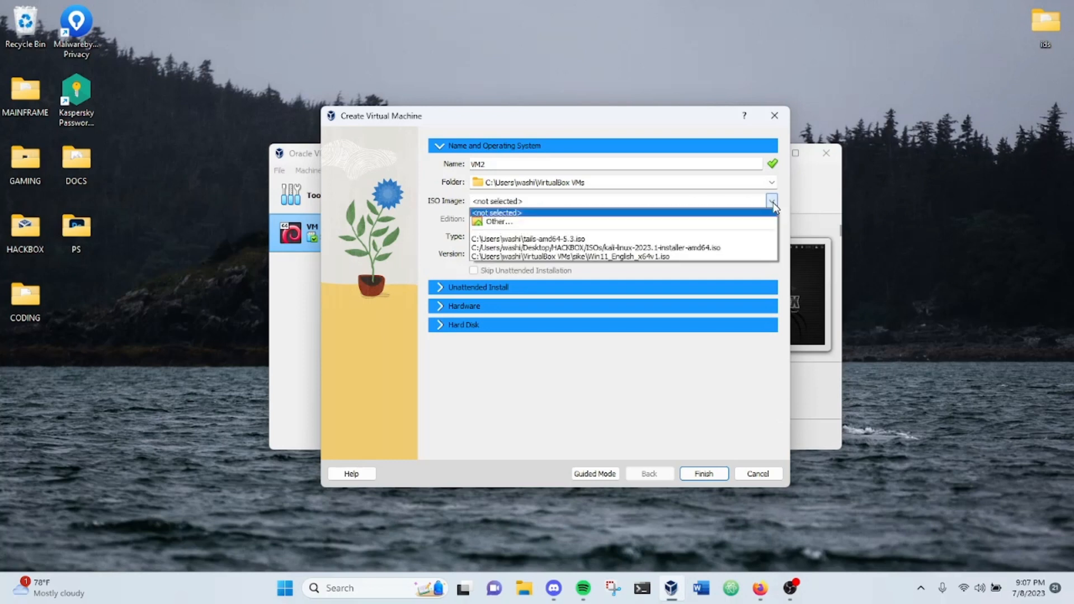
left_click(728, 247)
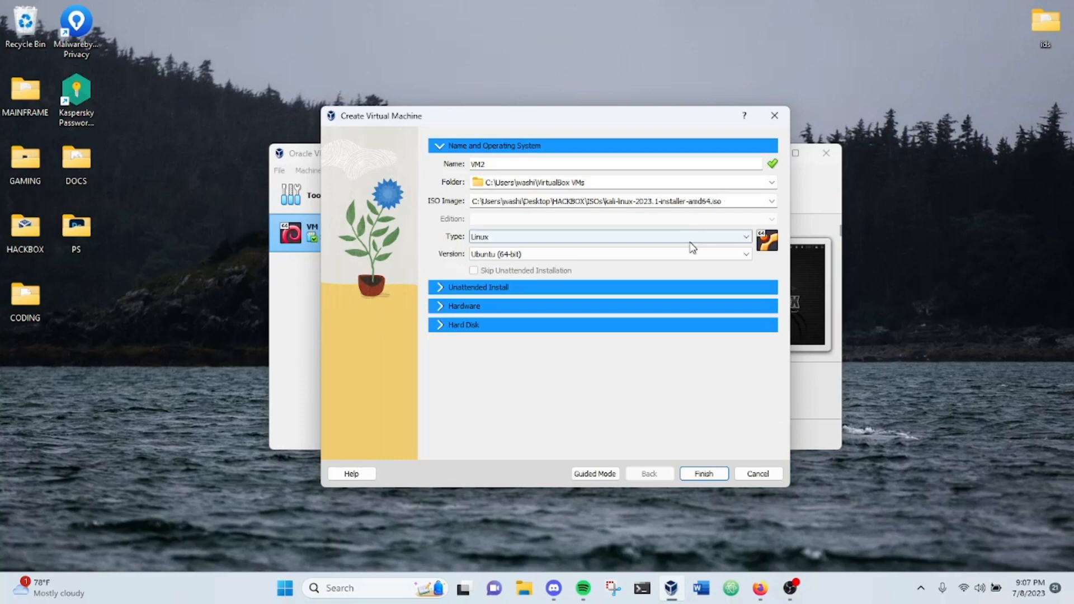
Step: Set the new virtual machine's operating system version to Debian (64-bit)
left_click(731, 257)
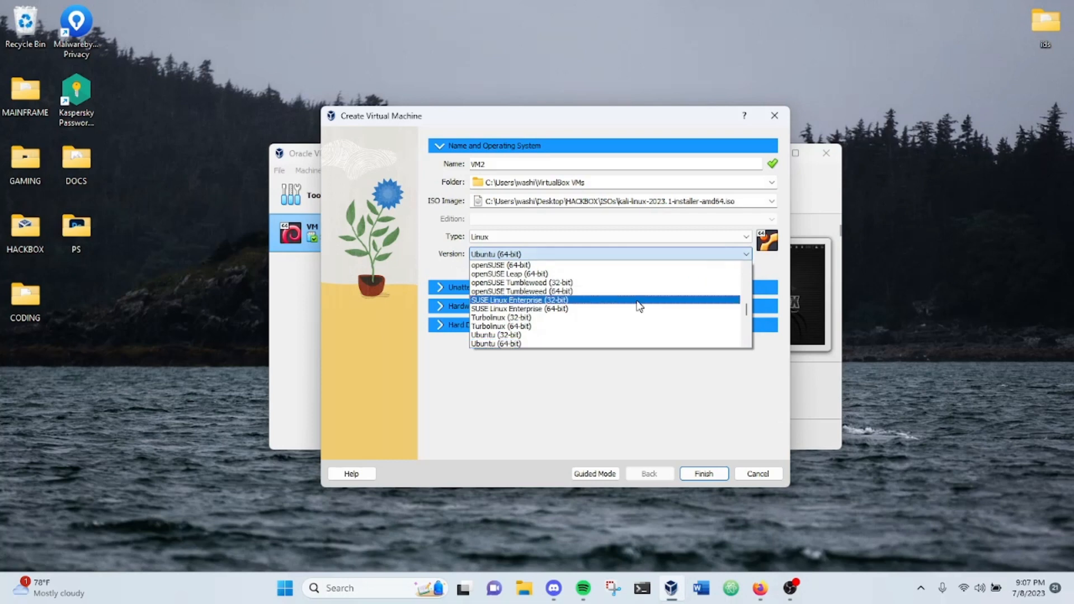
scroll(693, 309, "up", 10)
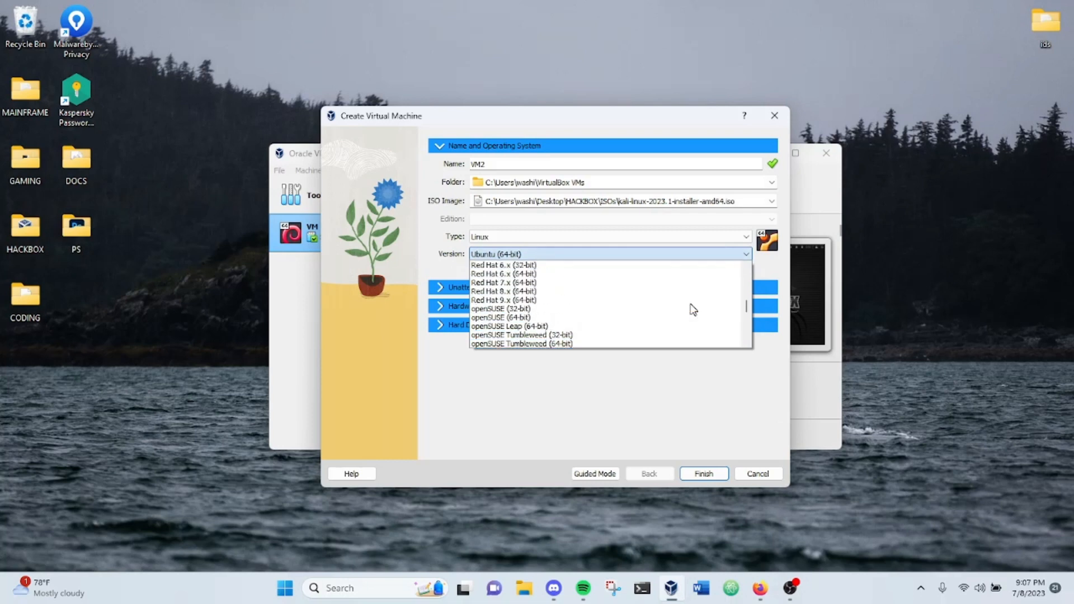
scroll(693, 309, "up", 10)
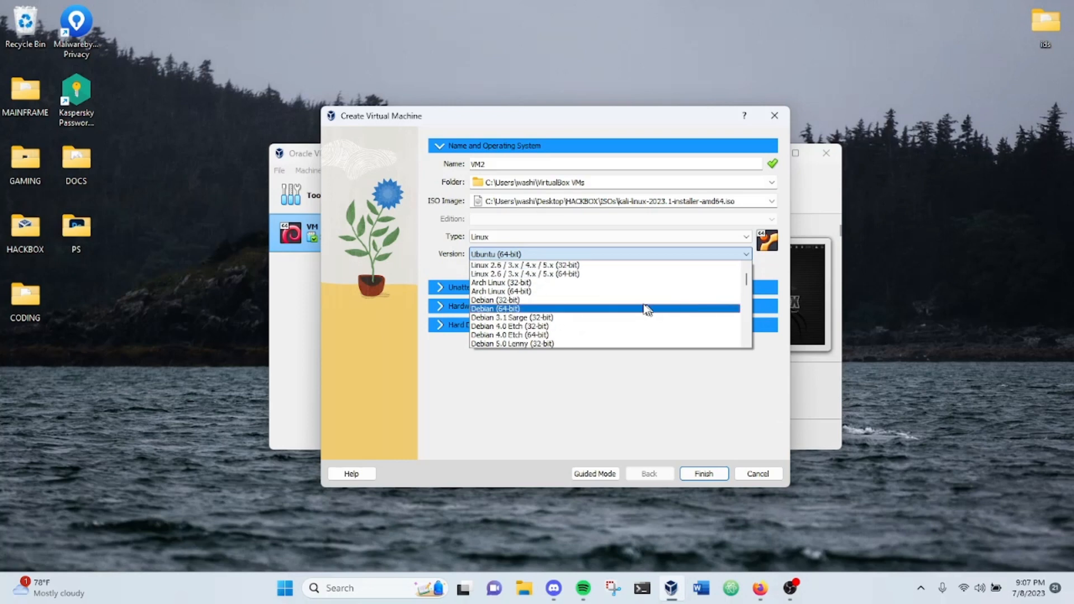
left_click(641, 309)
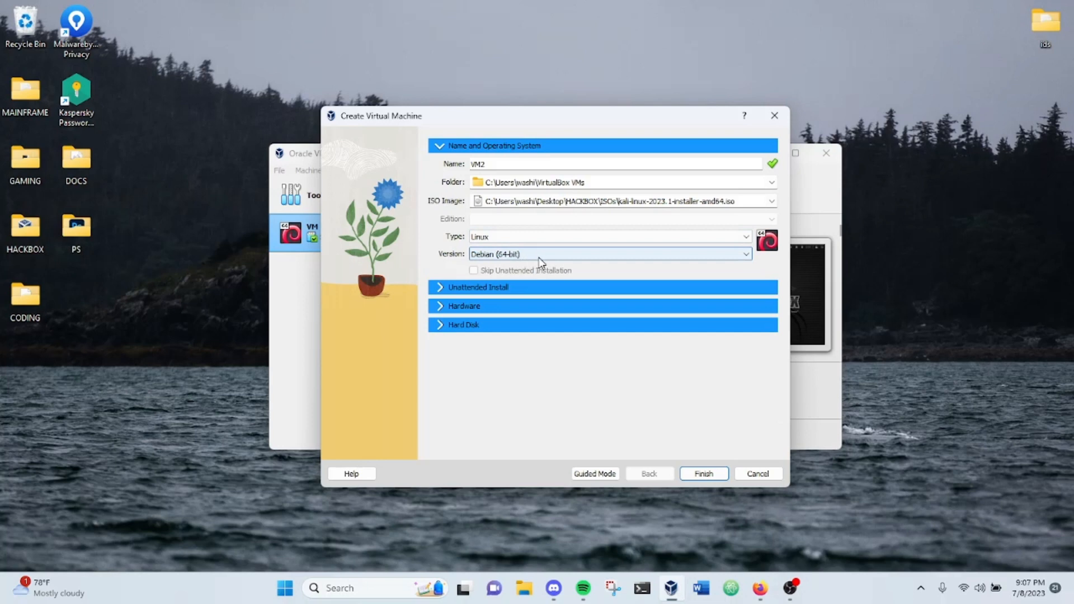
Step: Keep the default unattended install, hardware and 20.00 GB virtual hard disk settings, and finish creating the virtual machine
left_click(497, 287)
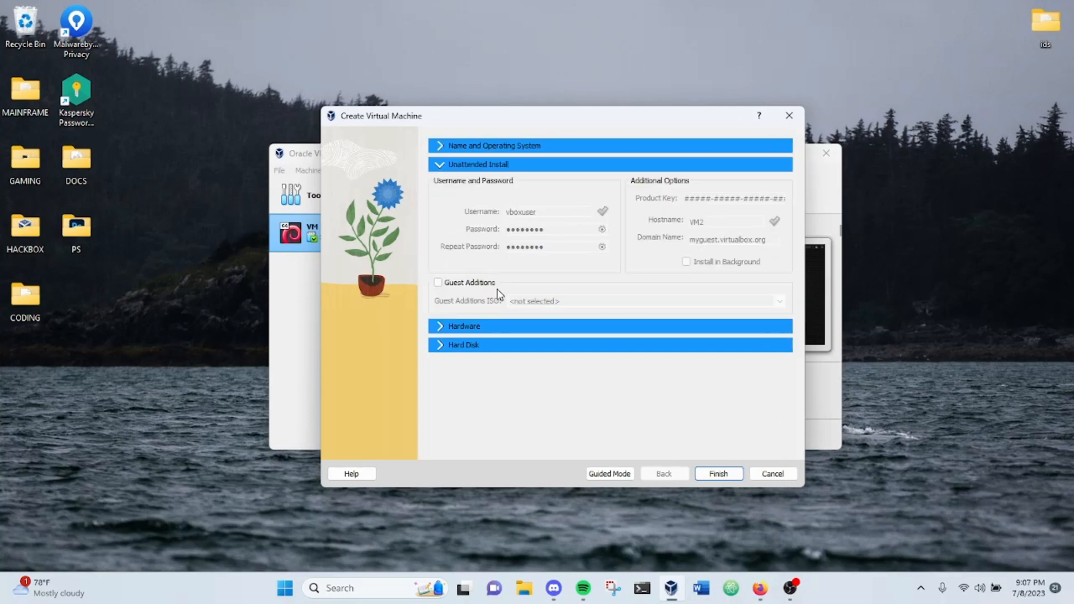
left_click(503, 326)
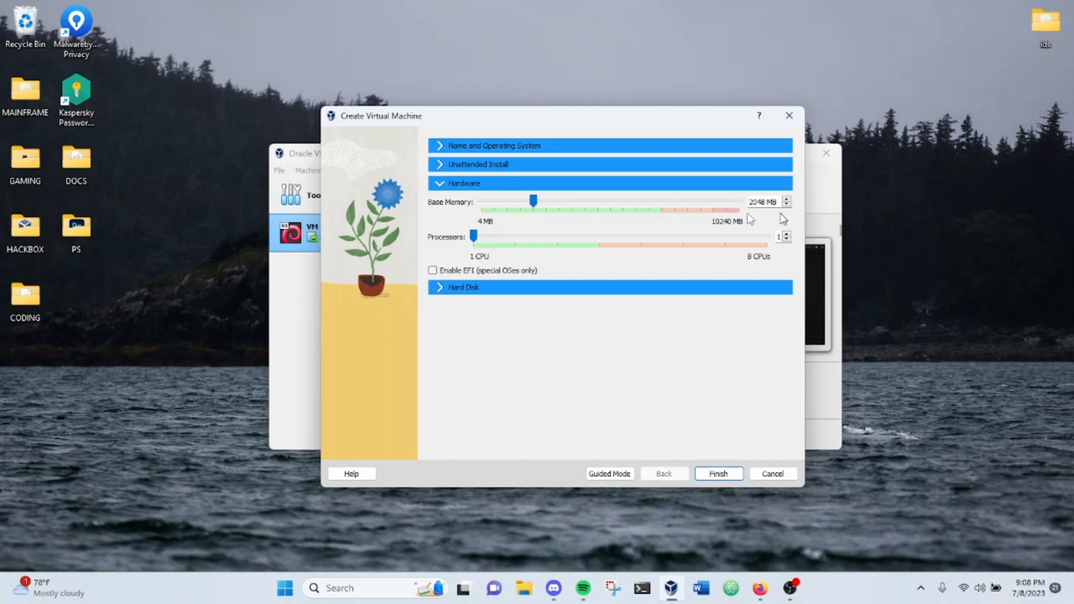
left_click(472, 288)
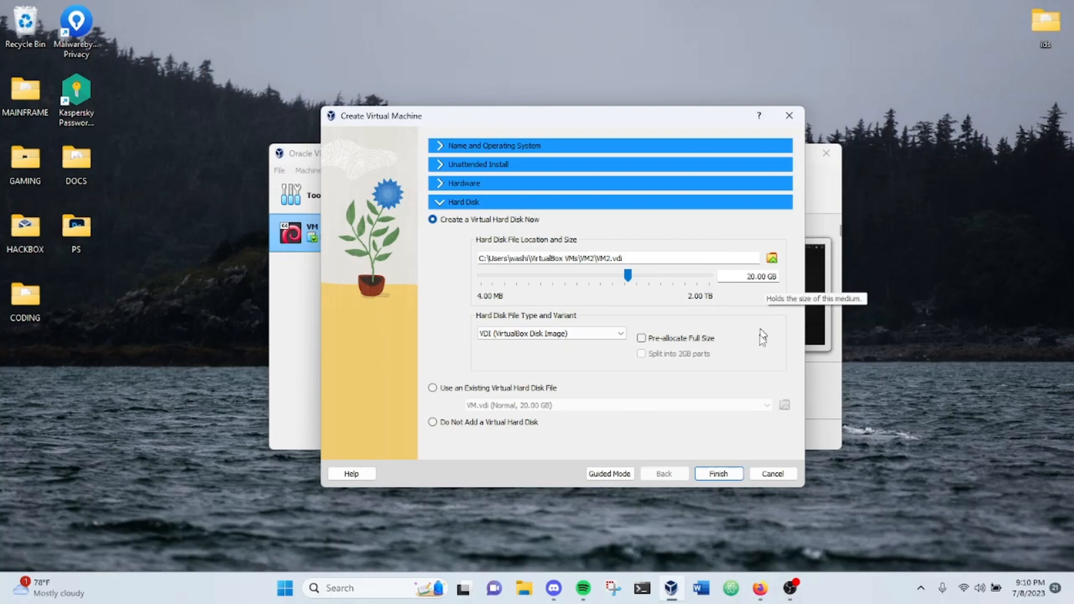
left_click(722, 473)
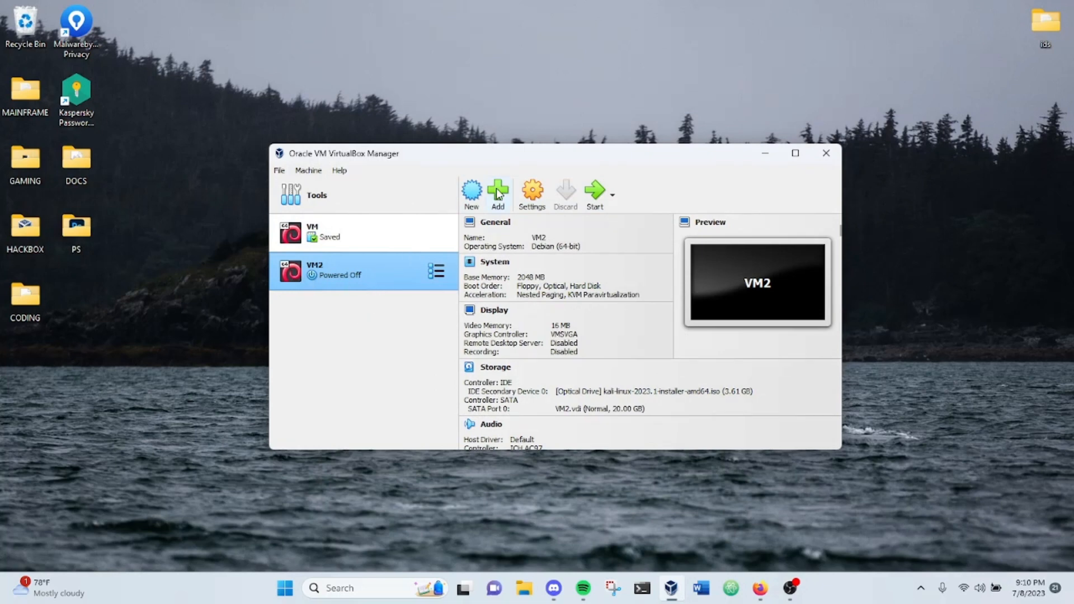
Step: Start VM2, maximize its window and begin the Graphical install of Kali Linux
left_click(595, 192)
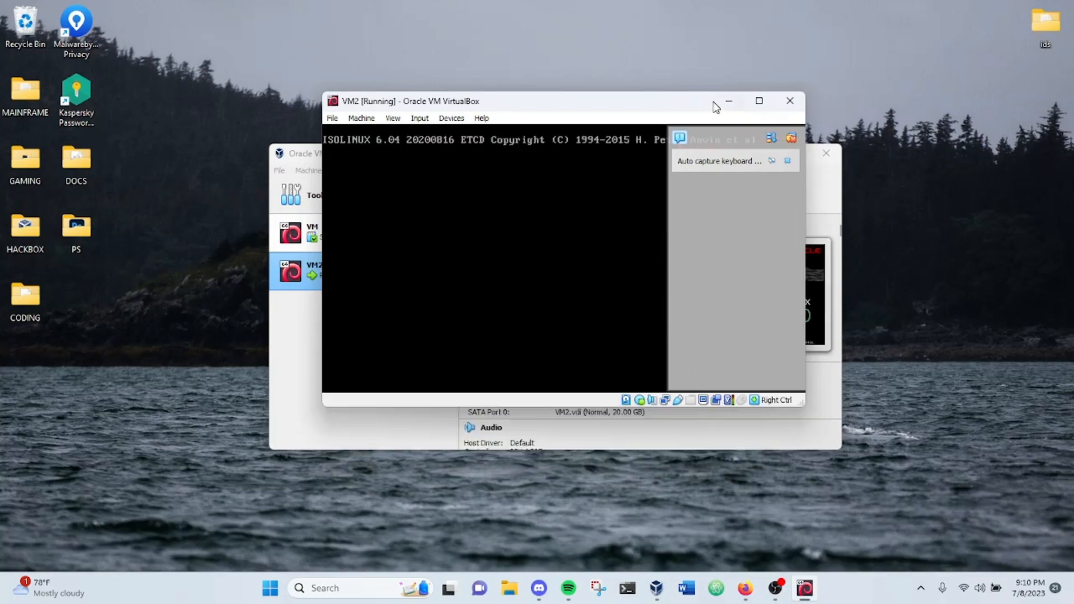
left_click(705, 101)
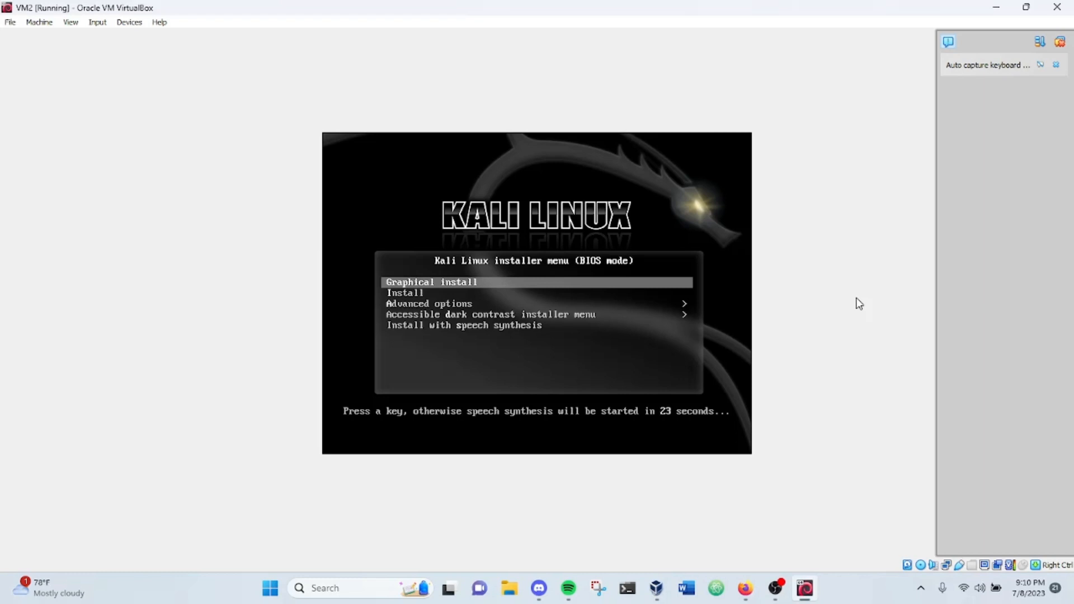
key("Return")
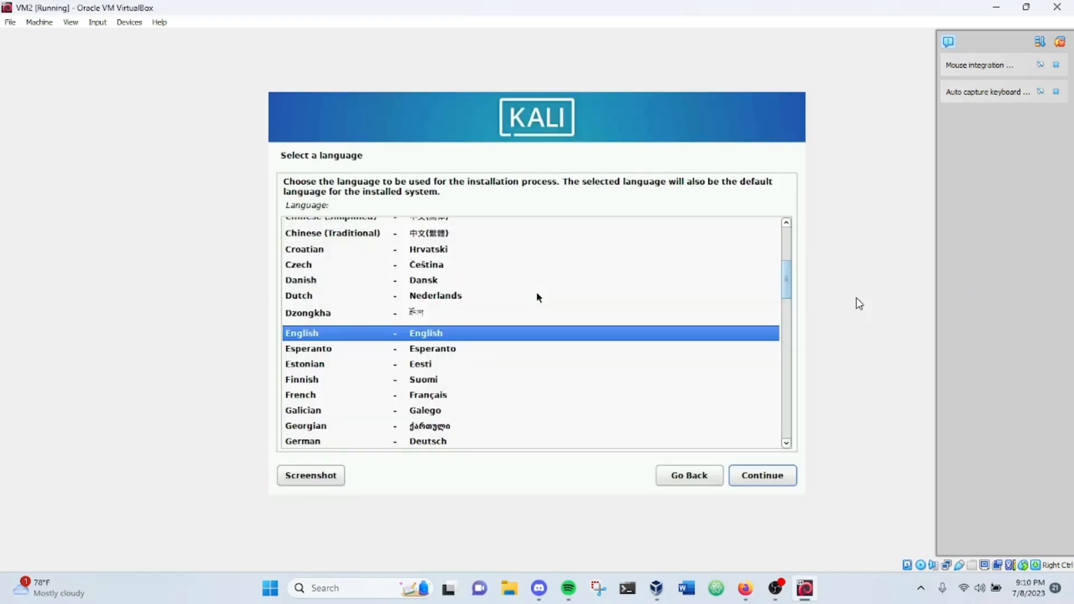
Step: Accept English as the installation language, United States as the location and American English as the keymap
left_click(746, 480)
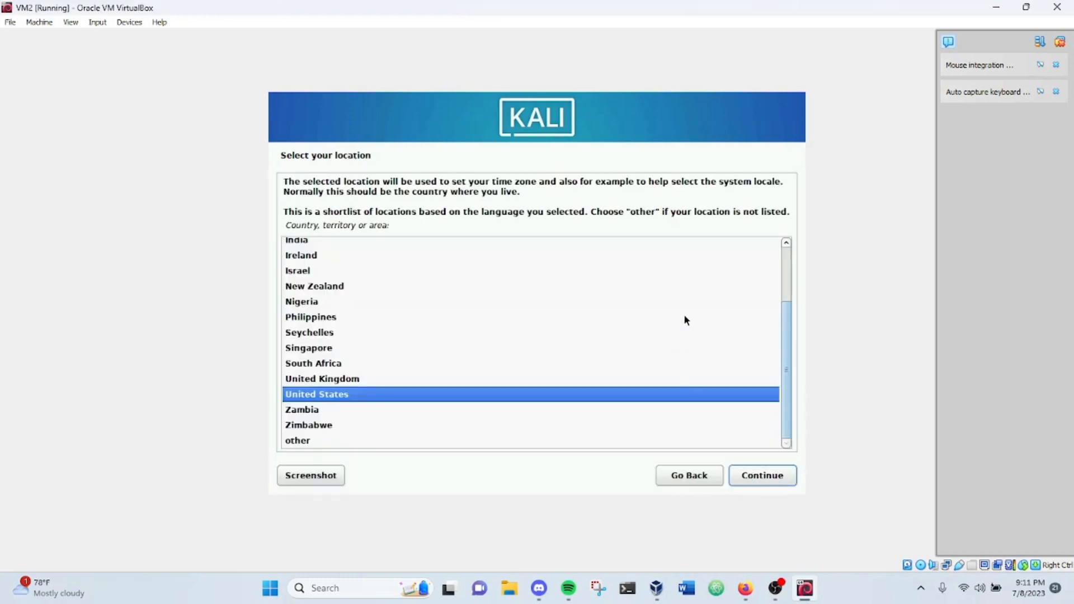
scroll(685, 320, "up", 3)
scroll(685, 320, "down", 3)
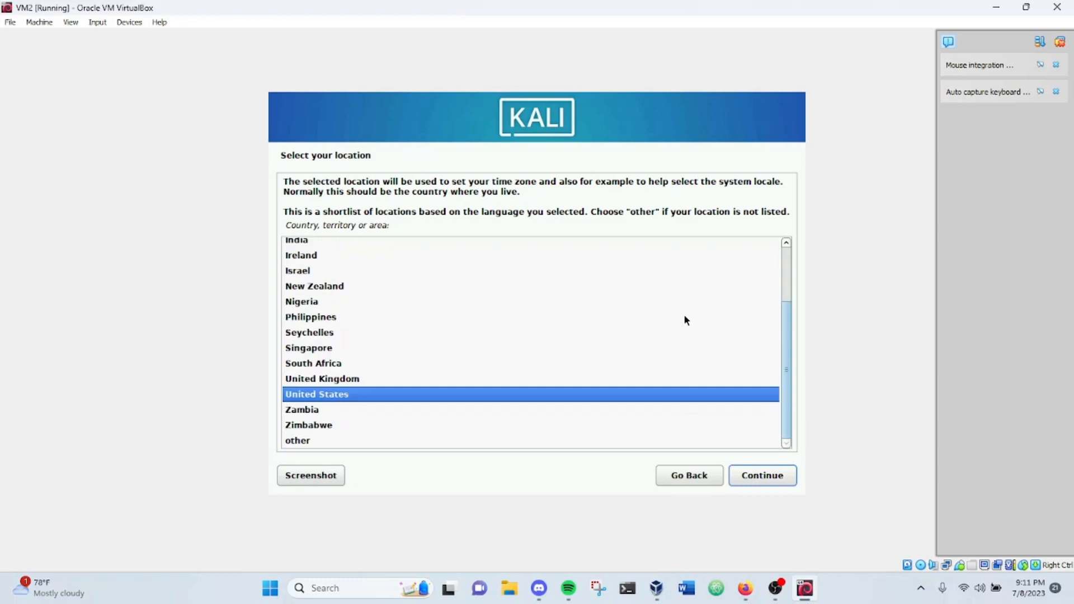
left_click(760, 484)
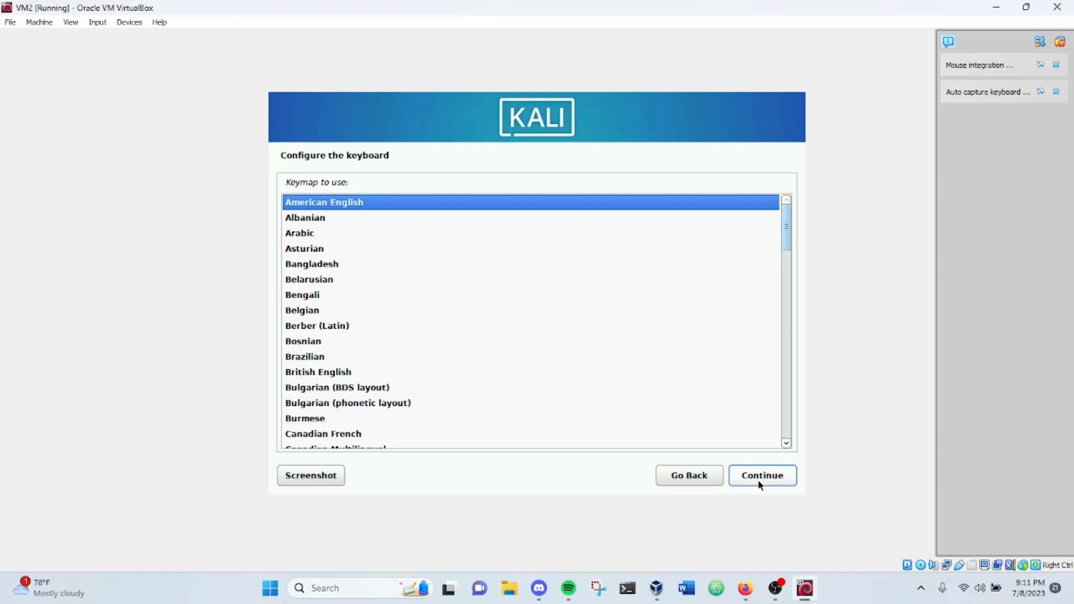
left_click(760, 484)
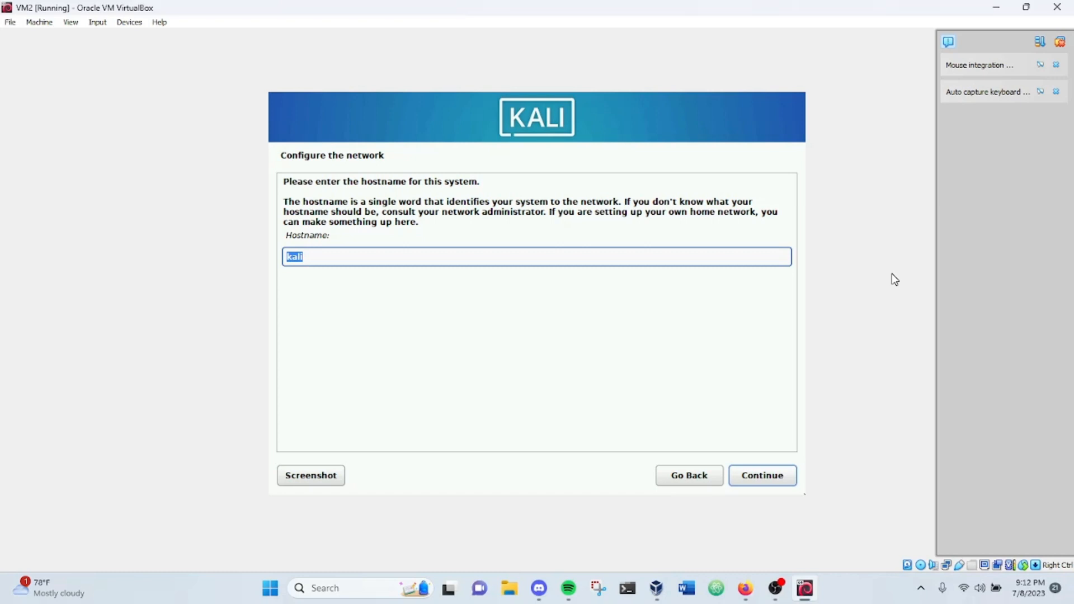
Step: Accept the hostname kali and set the domain name to kali.com
left_click(469, 257)
left_click(774, 484)
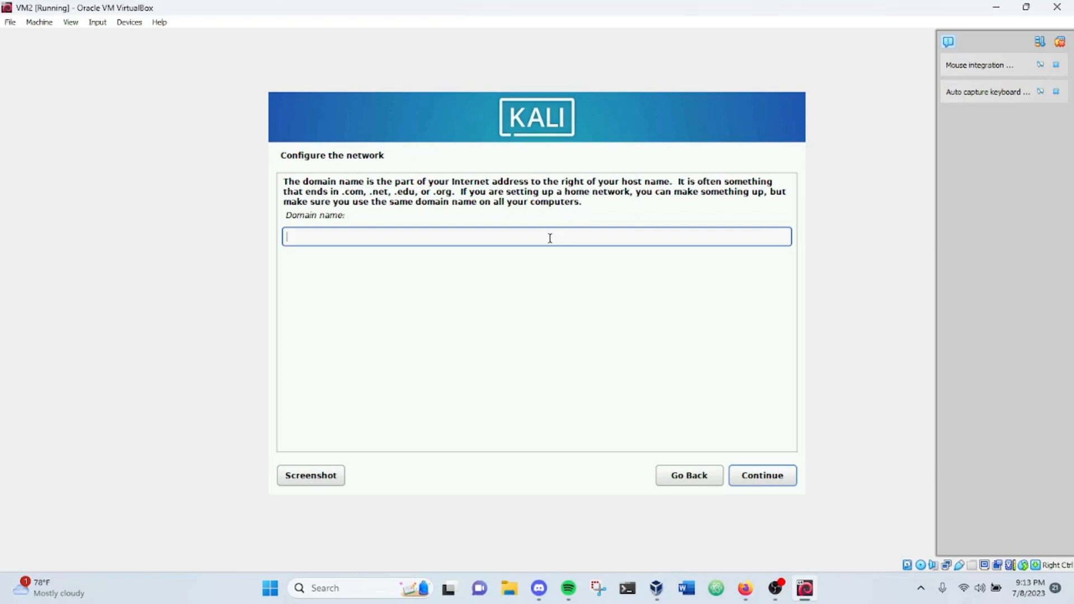
type("kali.com")
left_click(774, 475)
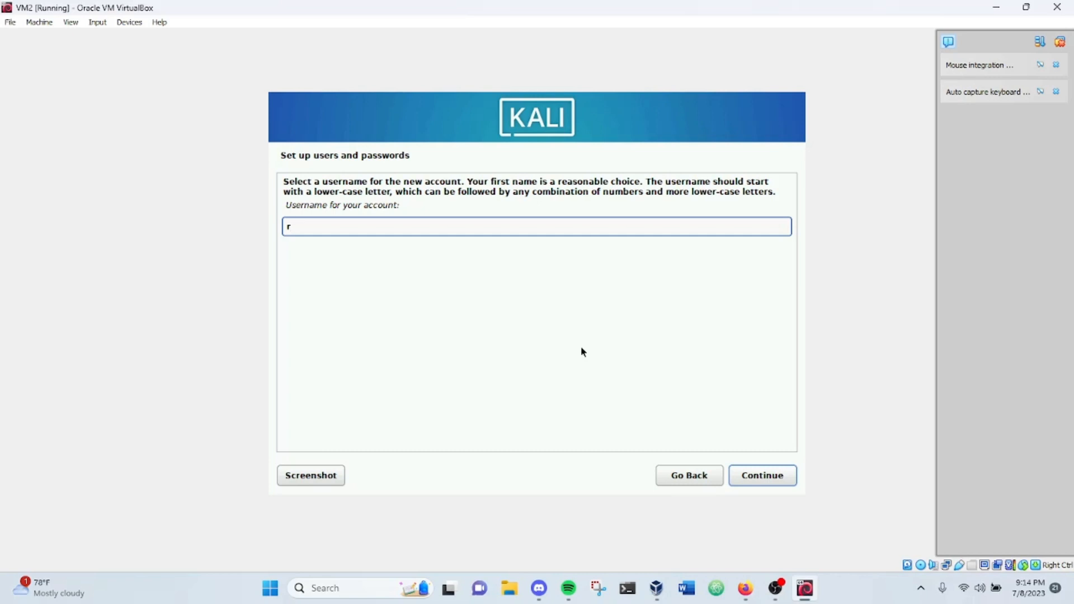
Step: Enter a lower-case username for the new user account and continue
key("BackSpace")
type("R")
key("BackSpace")
type("rome")
left_click(767, 476)
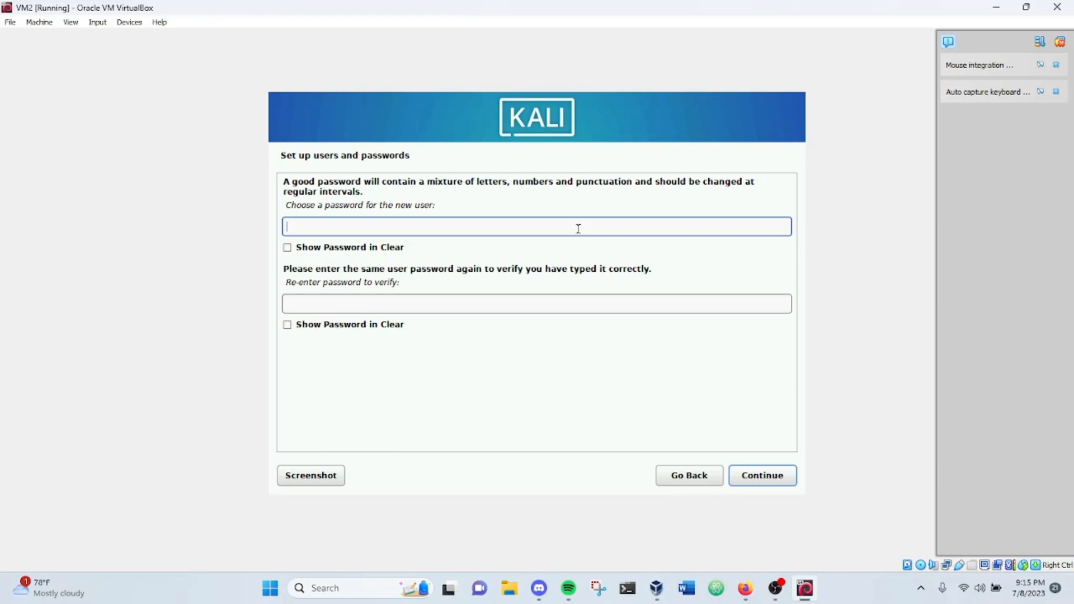
Step: Enter the new user's account password, repeat it for verification and continue
type("*********")
left_click(547, 305)
type("*********")
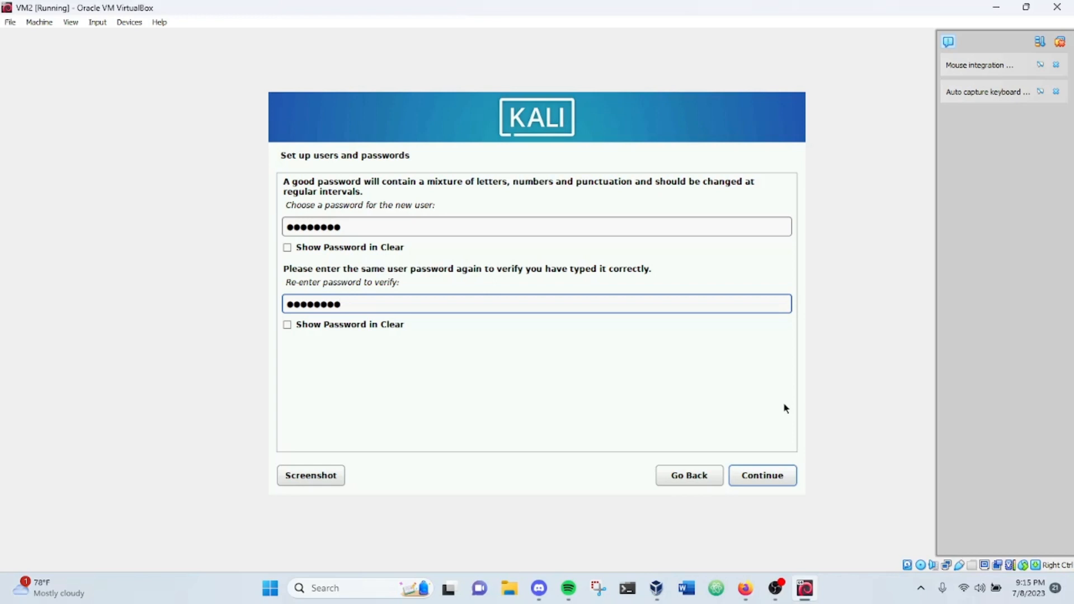
left_click(771, 475)
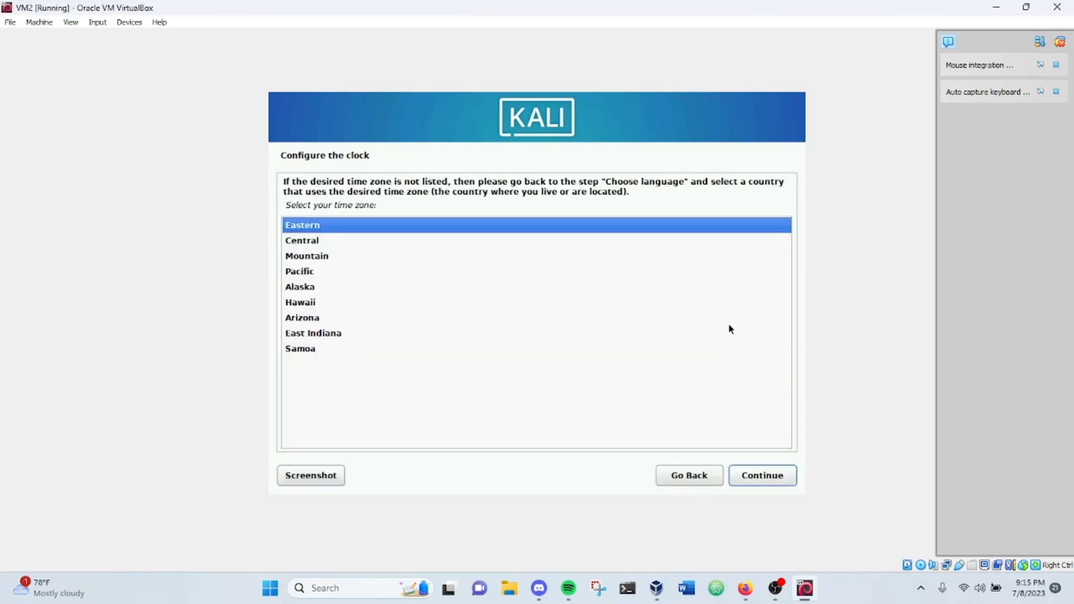
Step: Accept the Eastern time zone and choose guided partitioning of the entire SCSI1 (sda) VBOX hard disk
left_click(775, 480)
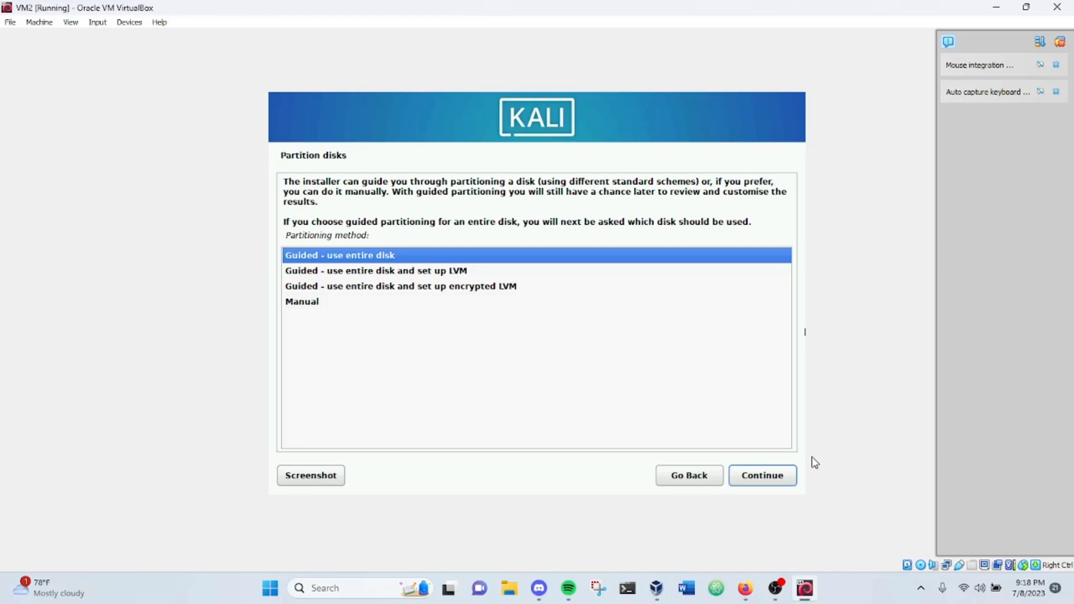
left_click(785, 475)
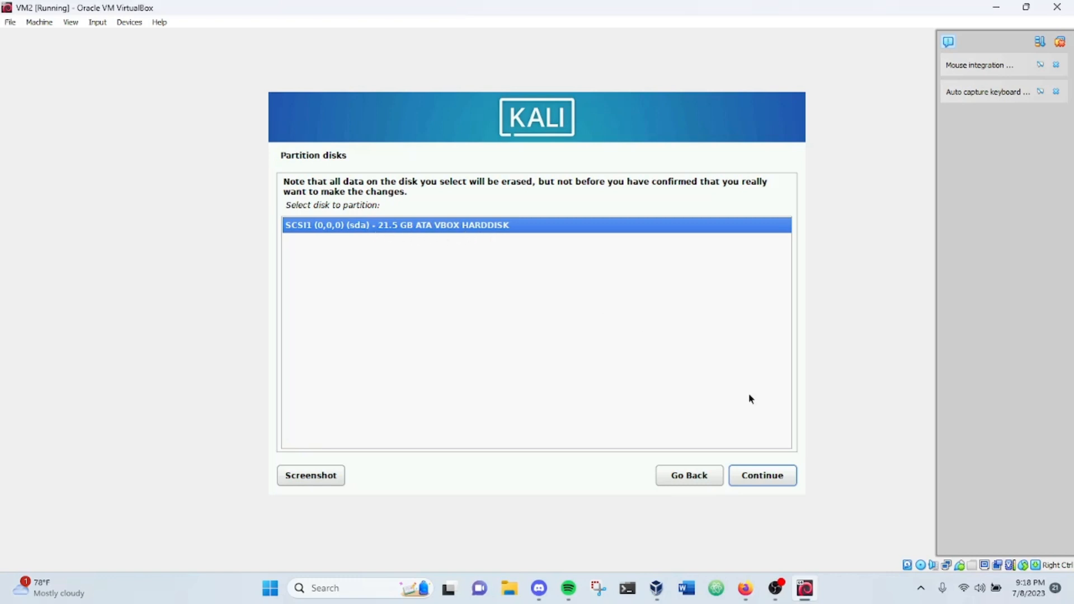
left_click(785, 475)
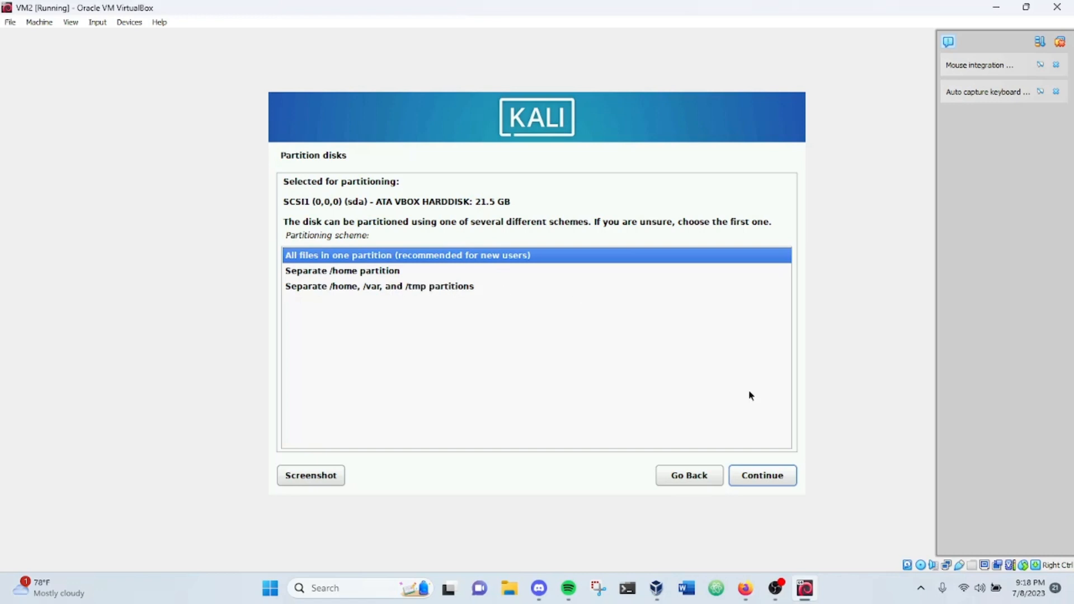
Step: Put all files in one partition, finish partitioning and confirm writing the changes to the SCSI1 (sda) disk
left_click(777, 479)
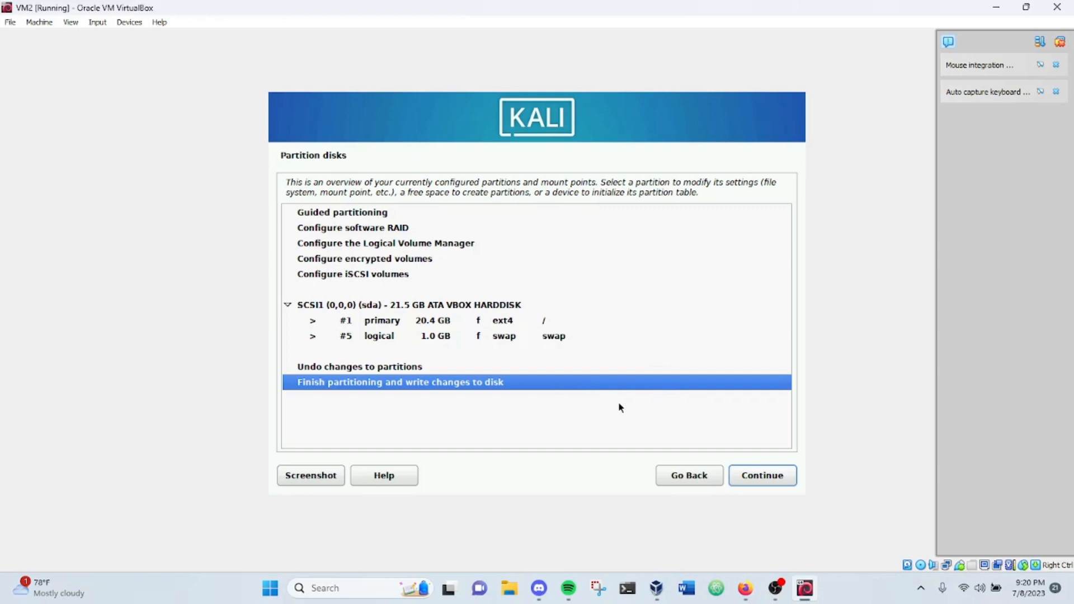
left_click(770, 477)
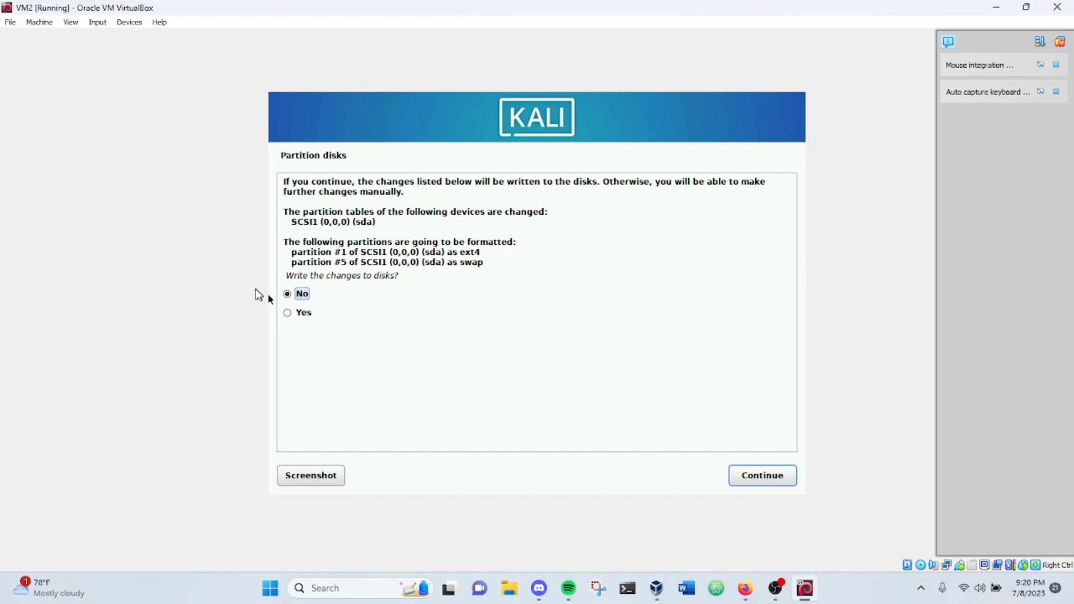
left_click(301, 313)
left_click(763, 475)
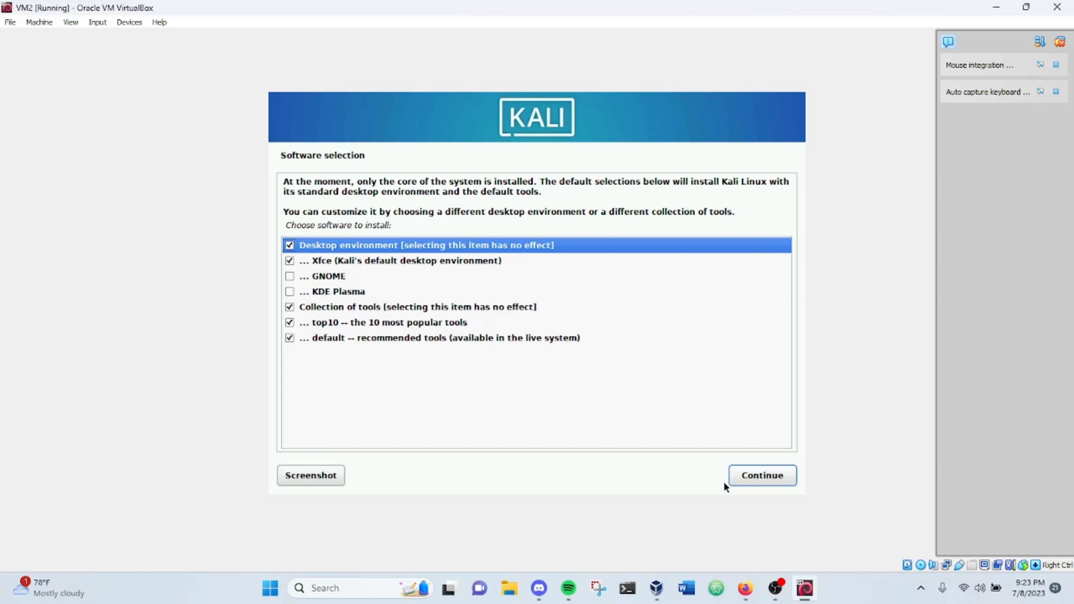
Step: Accept the default software selection and install the GRUB boot loader on the primary drive /dev/sda
left_click(755, 475)
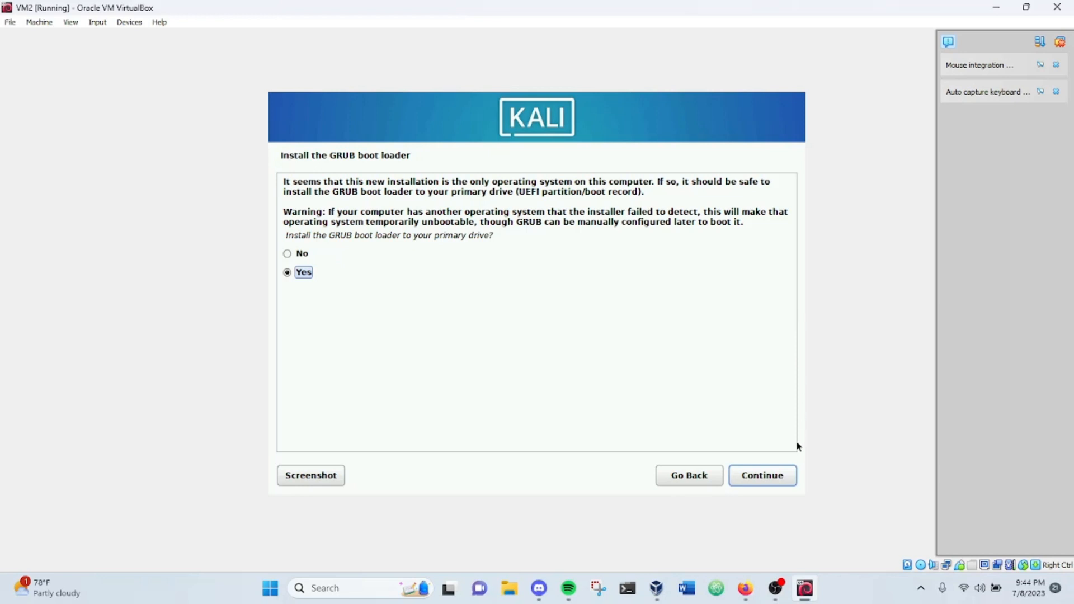
left_click(779, 479)
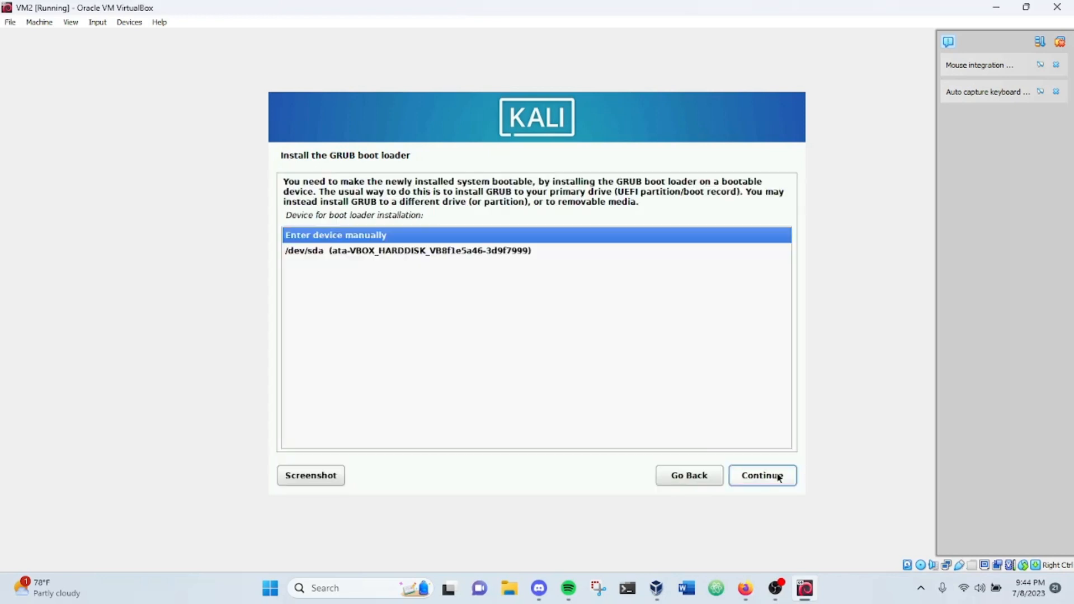
left_click(427, 252)
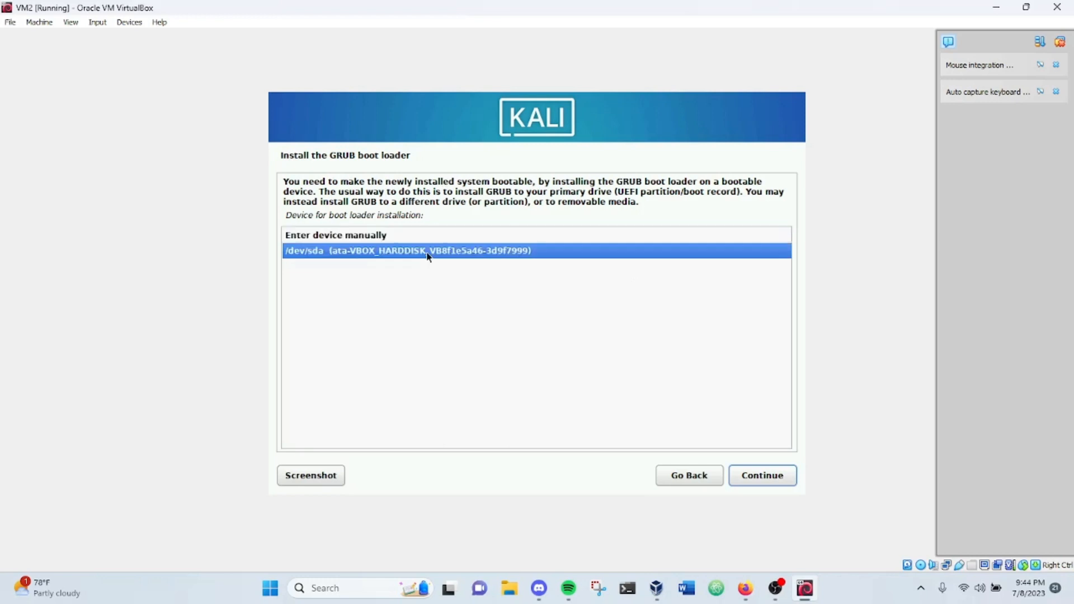
left_click(768, 482)
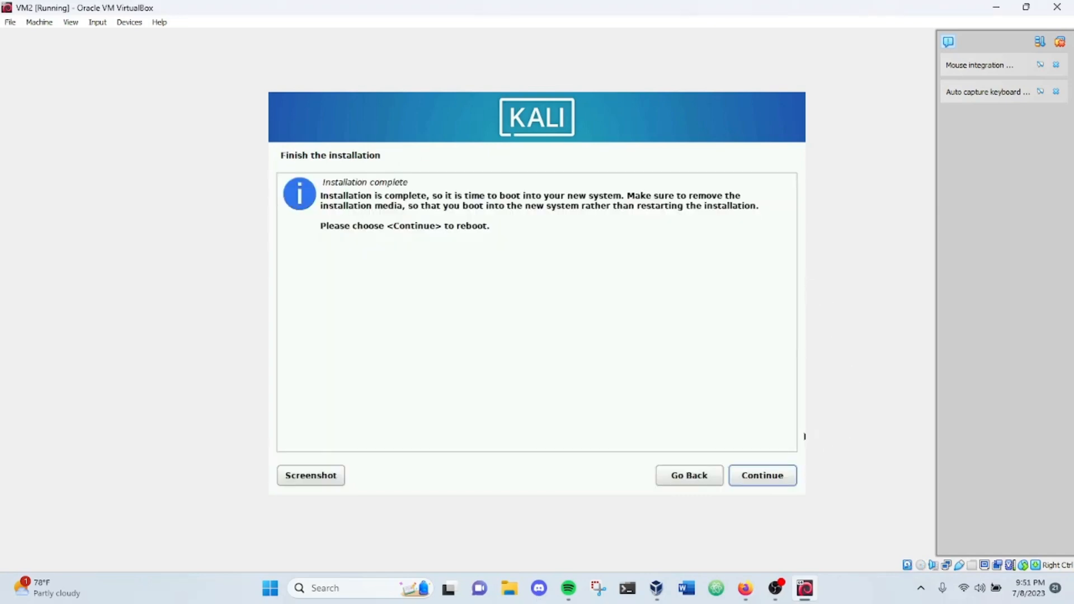
Step: Finish the installation by rebooting into the new system, and restore and widen the VM2 window
left_click(762, 475)
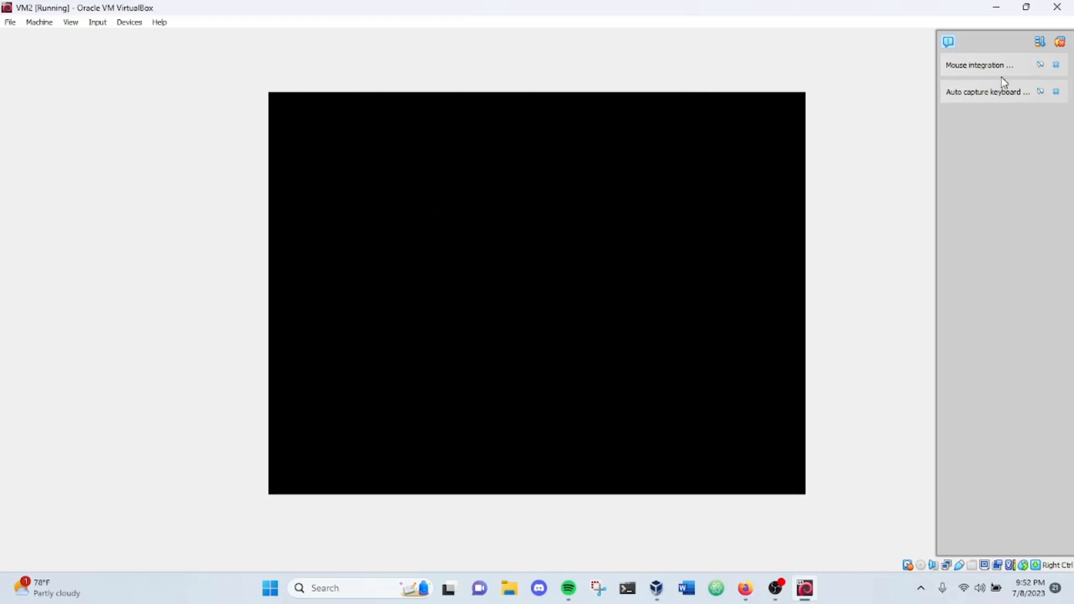
left_click(1027, 9)
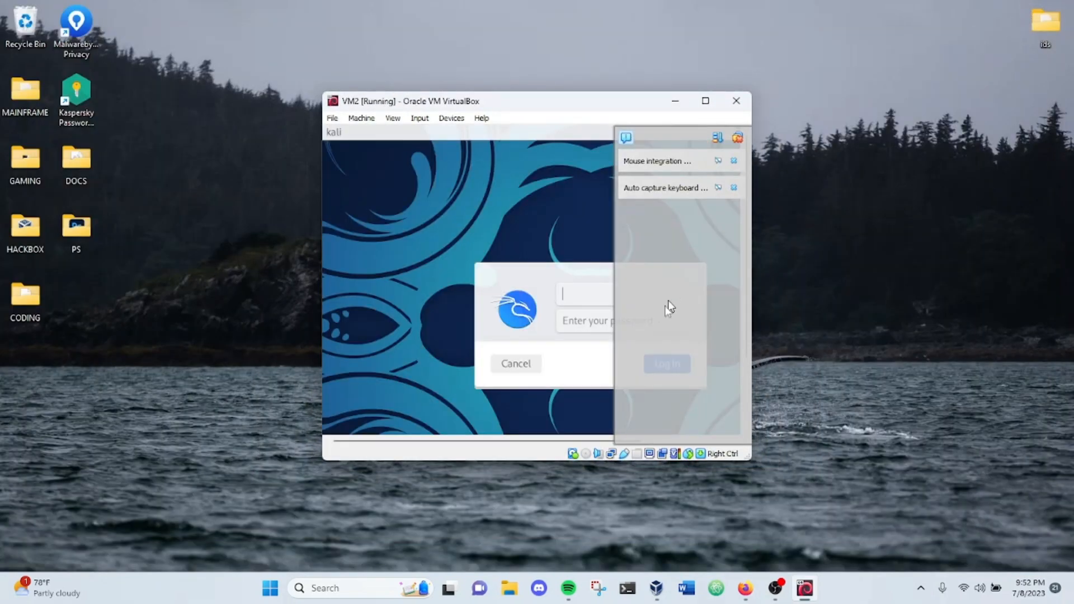
left_click_drag(751, 286, 1065, 274)
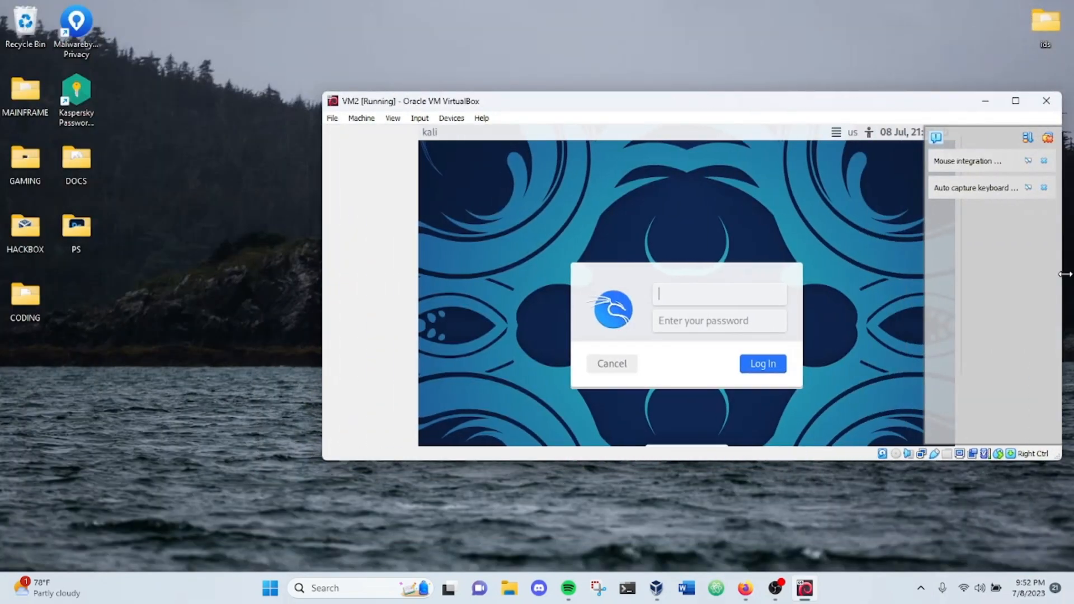
Step: Log in to Kali with the new account's username and password
left_click(749, 301)
type("rome")
left_click(748, 316)
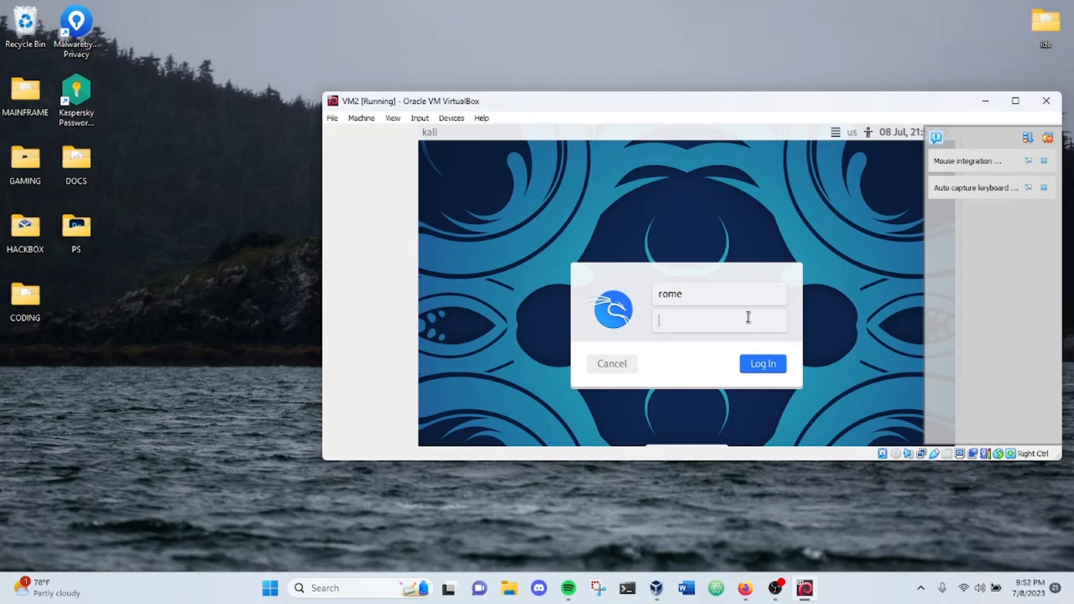
type("••••••••")
left_click(768, 364)
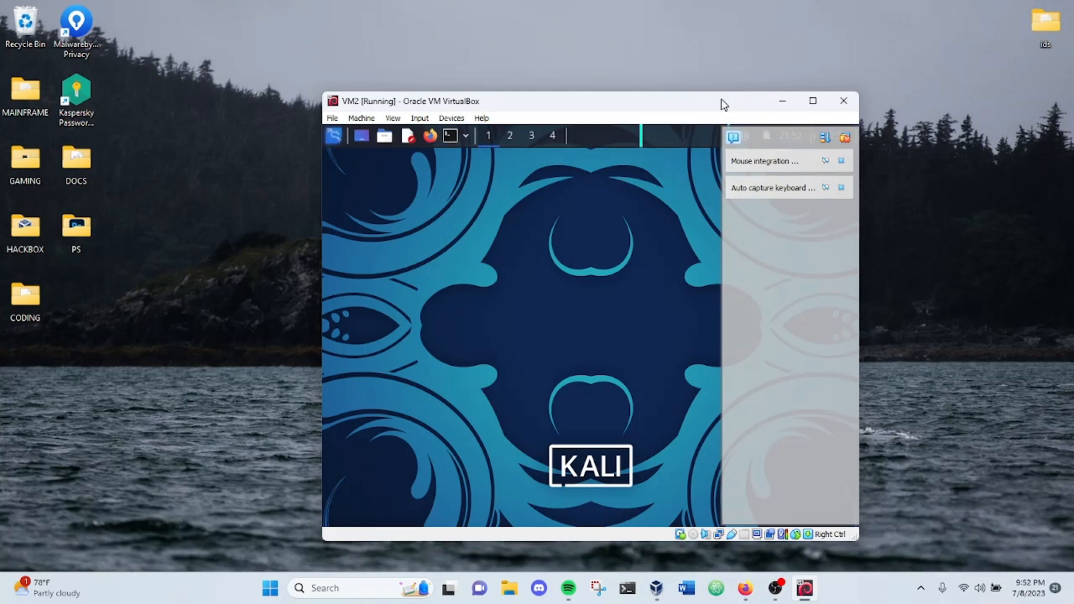
Step: Move the VM2 window up on the host desktop and widen it nearly to the screen edge
left_click_drag(721, 96, 723, 32)
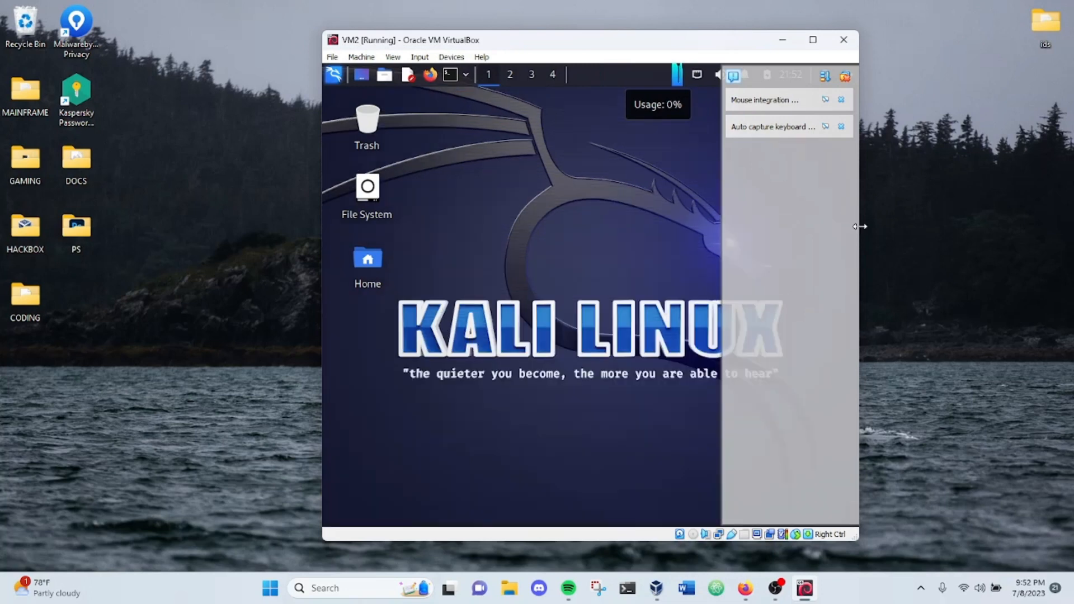
left_click_drag(858, 231, 1063, 192)
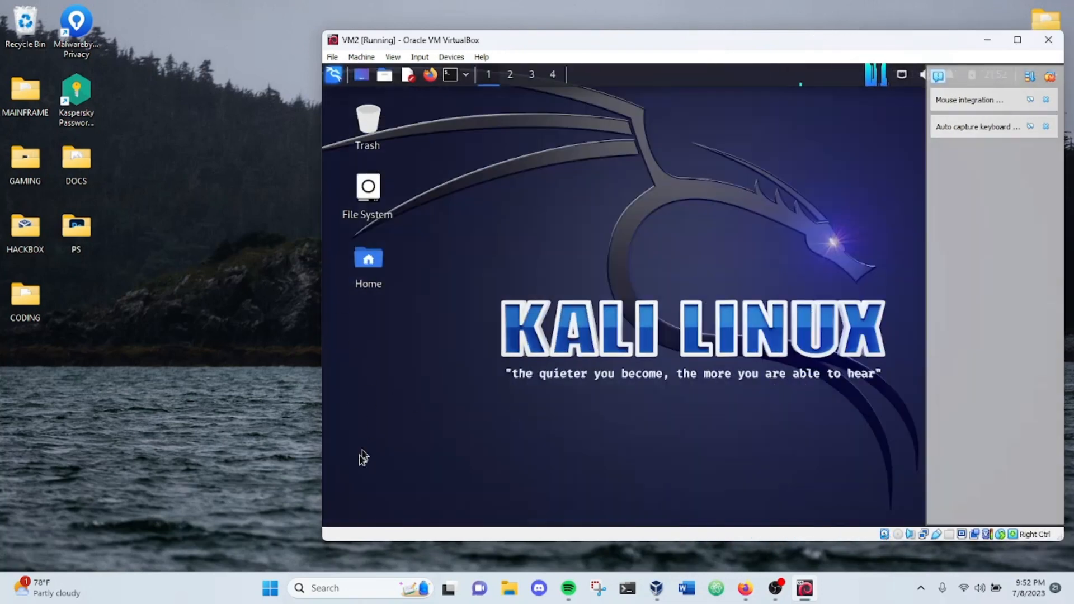
left_click(19, 307)
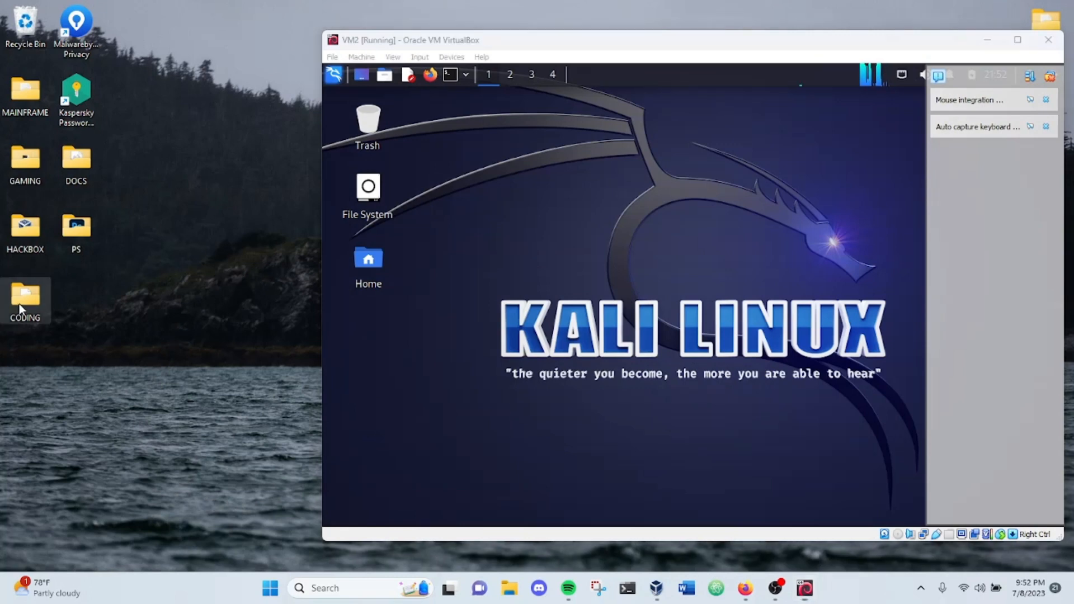
left_click(213, 344)
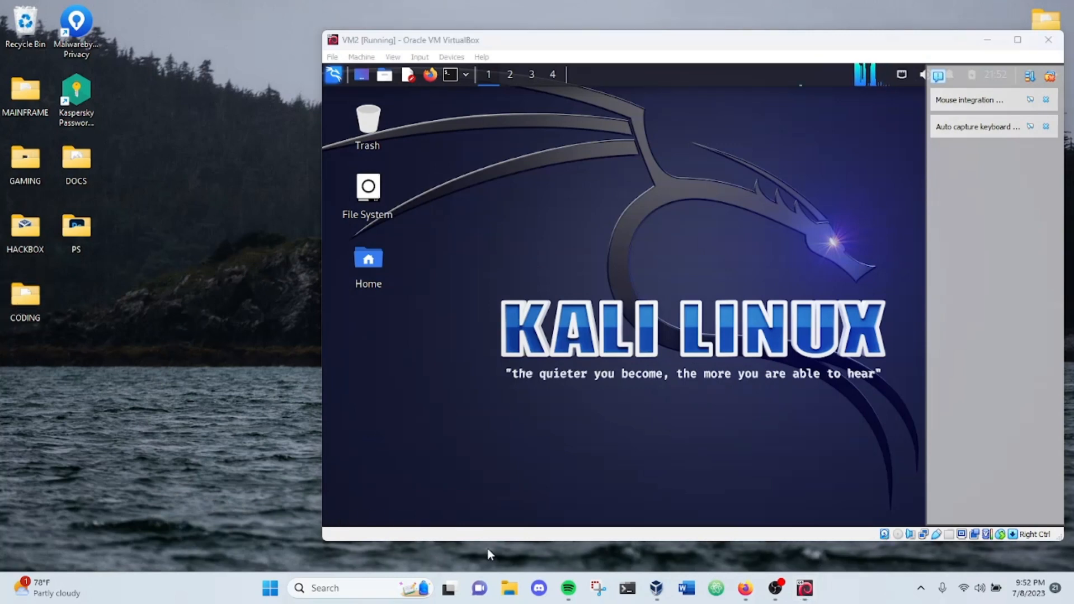
left_click(363, 593)
type("netowrk")
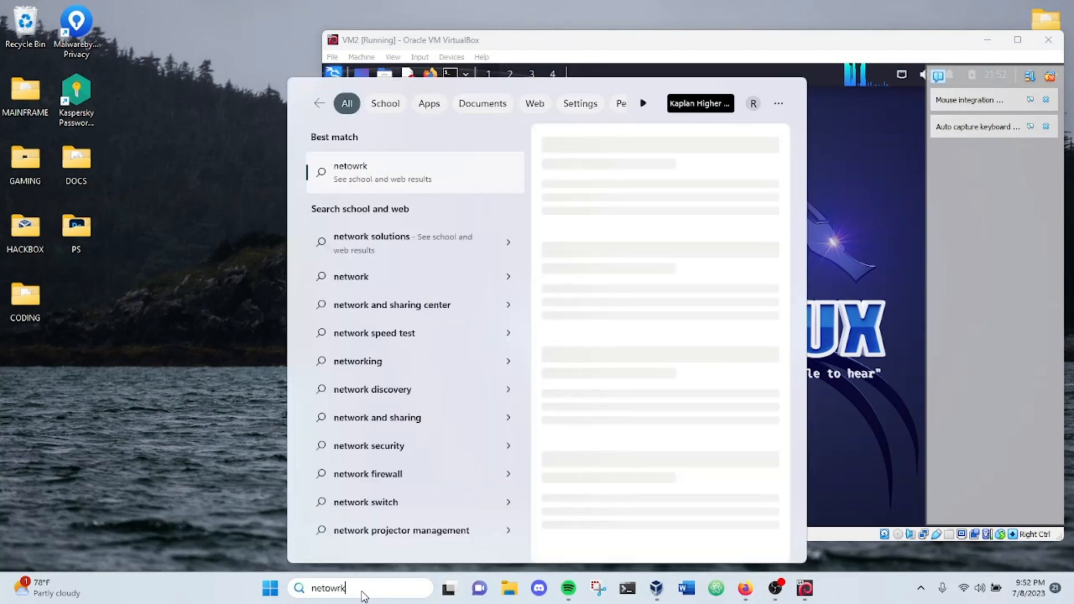
left_click(235, 213)
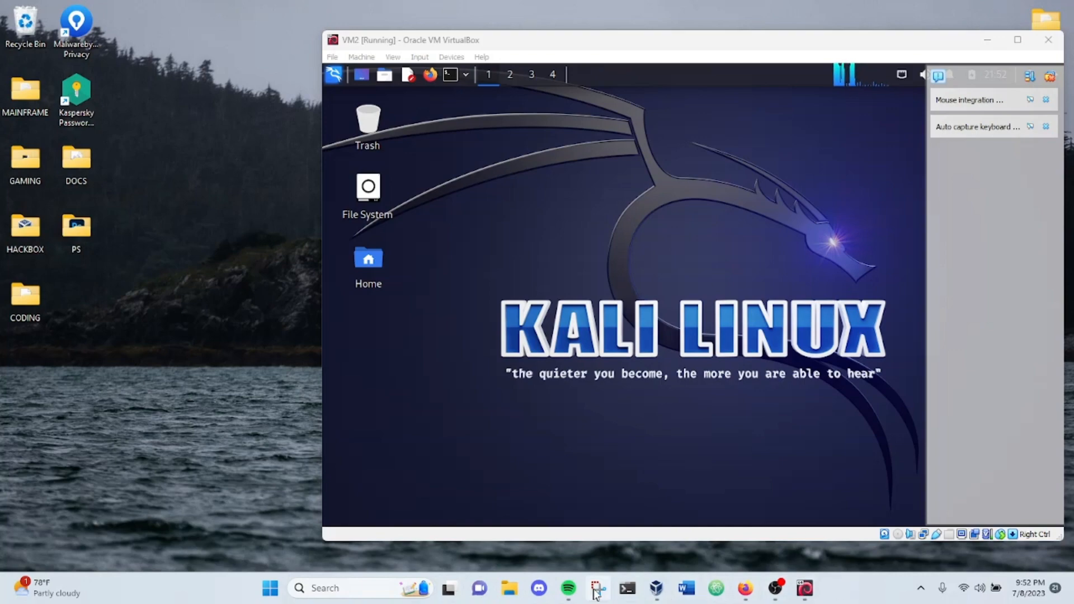
left_click(746, 589)
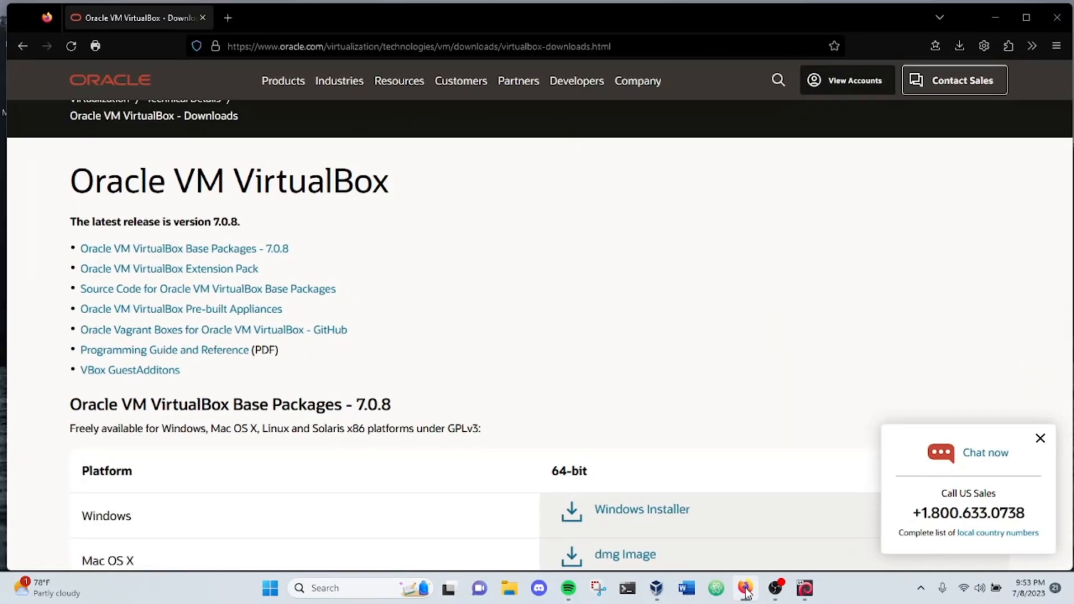
left_click(745, 589)
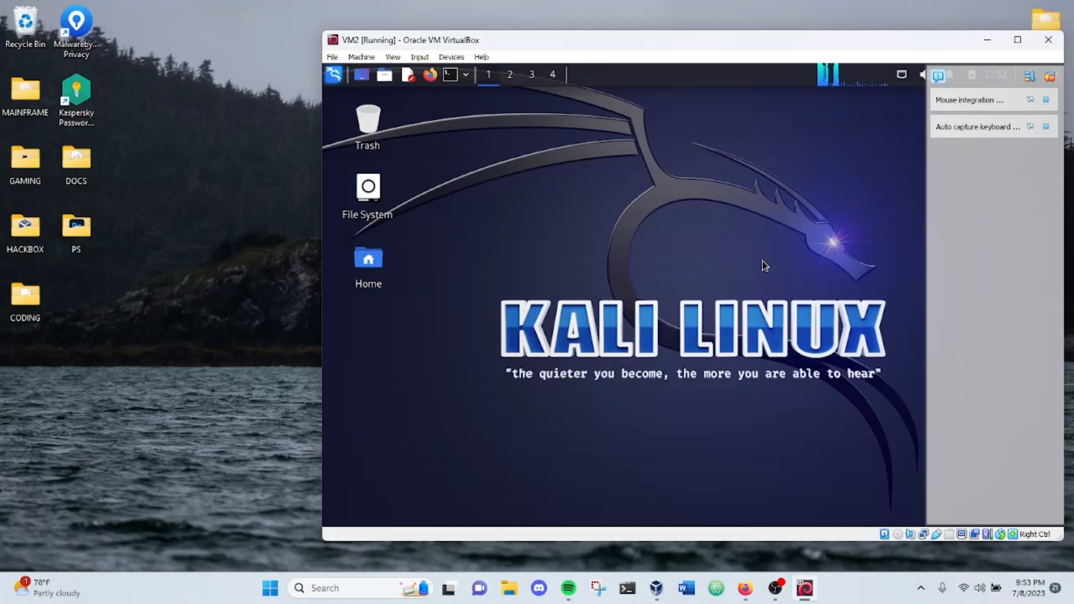
Step: Maximize the VM2 window, and view Kali's log-out and power options without choosing any
left_click_drag(654, 42, 479, 41)
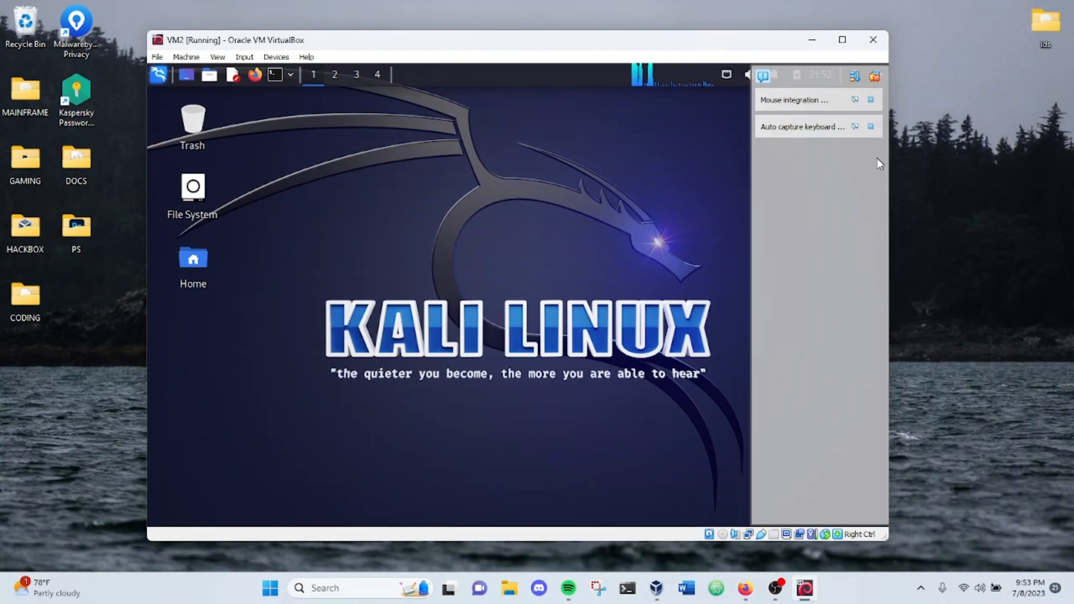
left_click(842, 40)
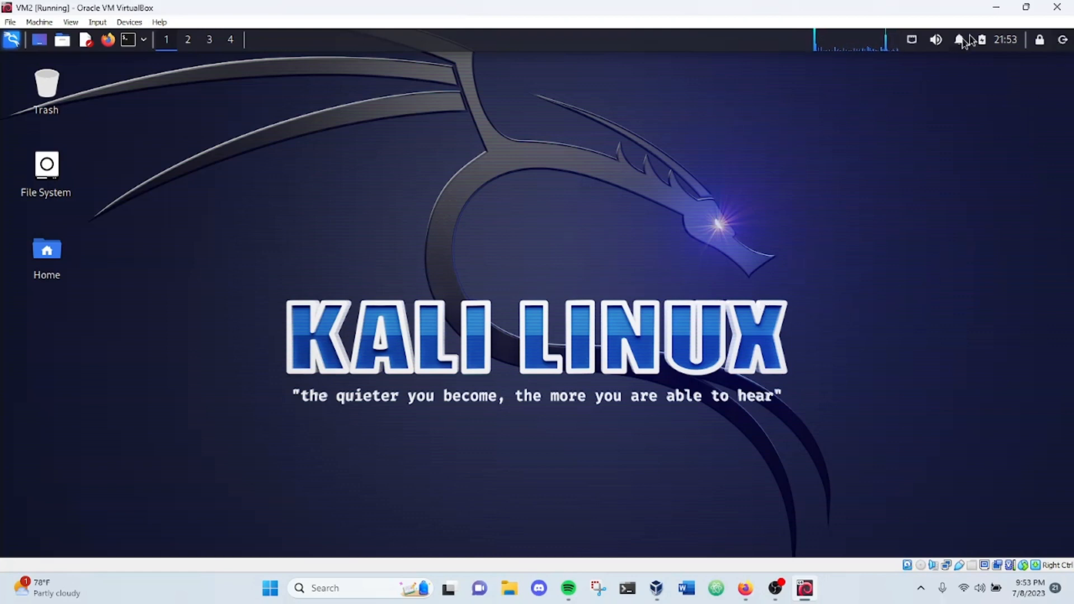
left_click(1065, 42)
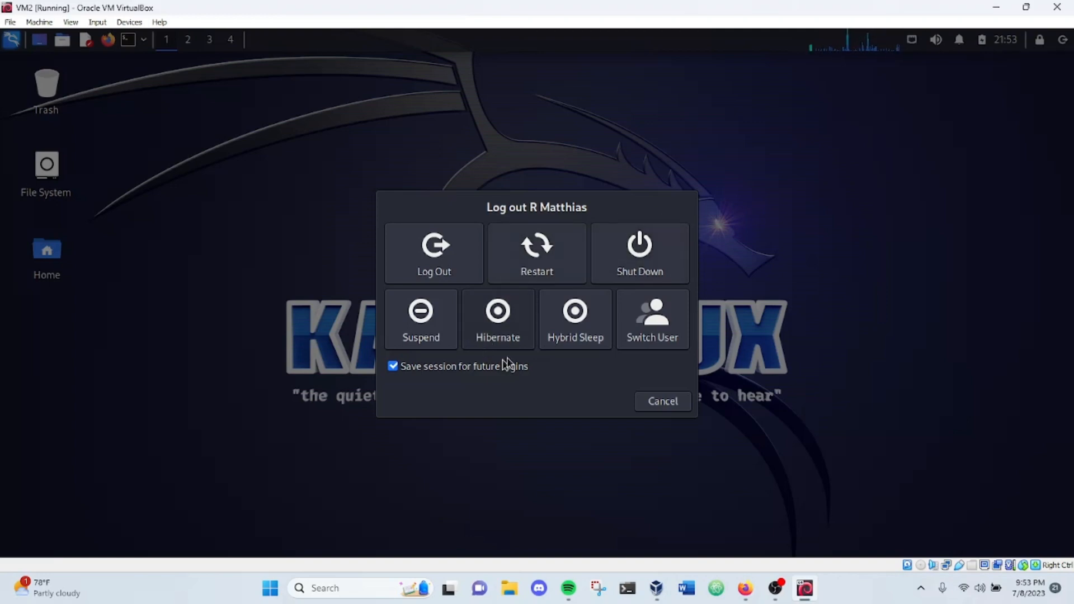
left_click(675, 403)
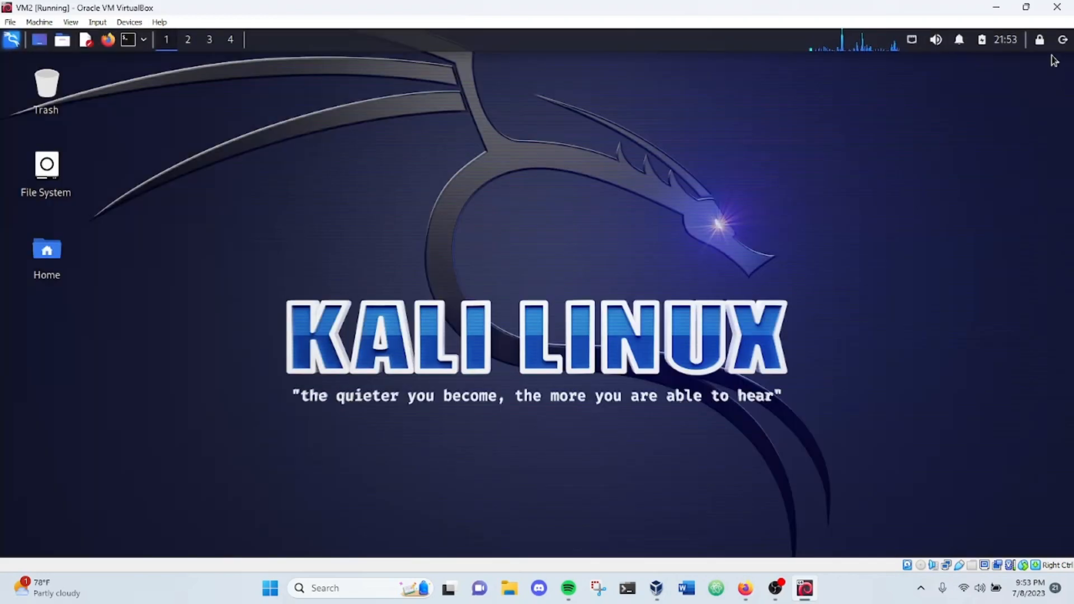
Step: Lock the Kali session and log back in with the account's username and password
left_click(1041, 40)
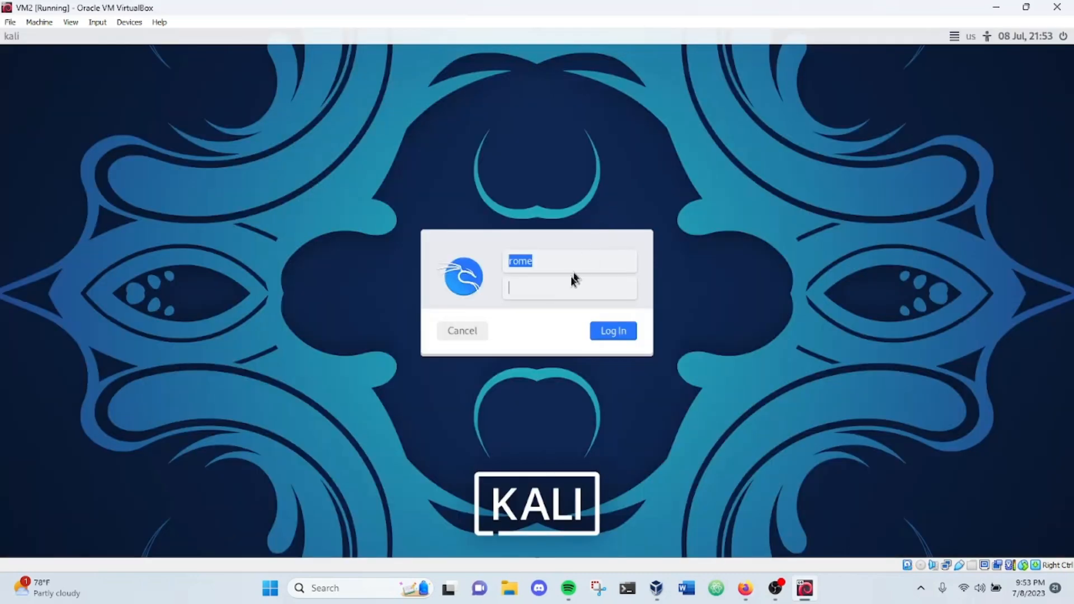
left_click(552, 262)
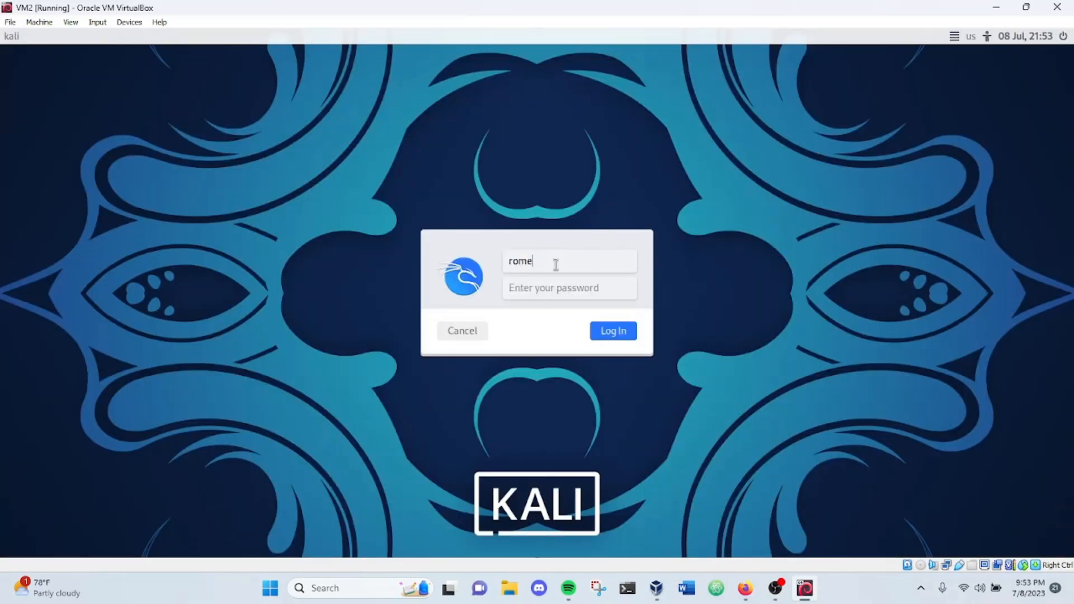
left_click(551, 284)
left_click(619, 334)
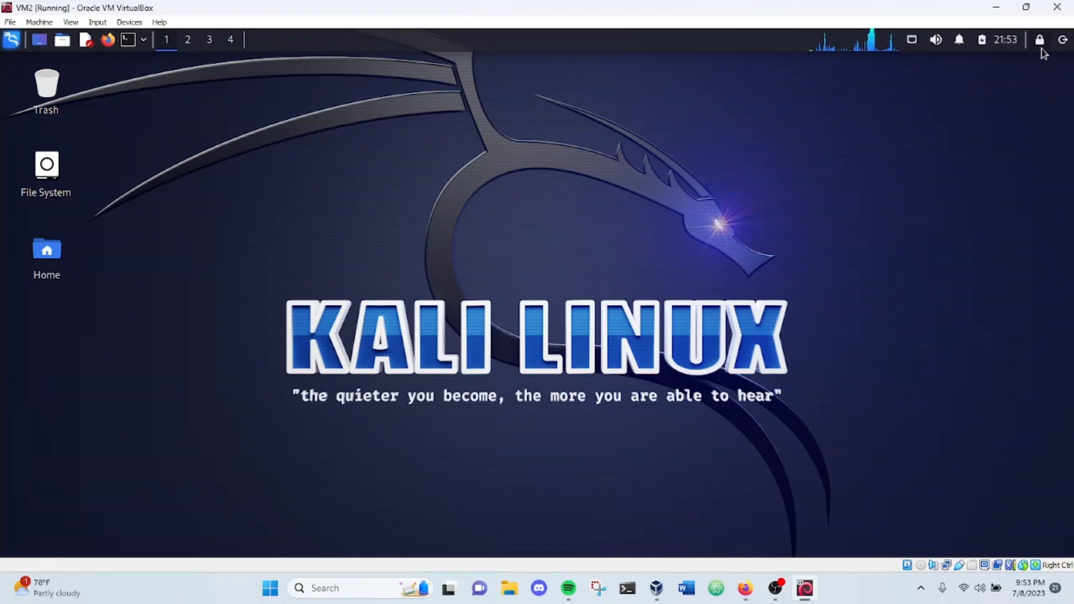
Step: View Kali's notification options and its volume and microphone controls without changing them
left_click(958, 49)
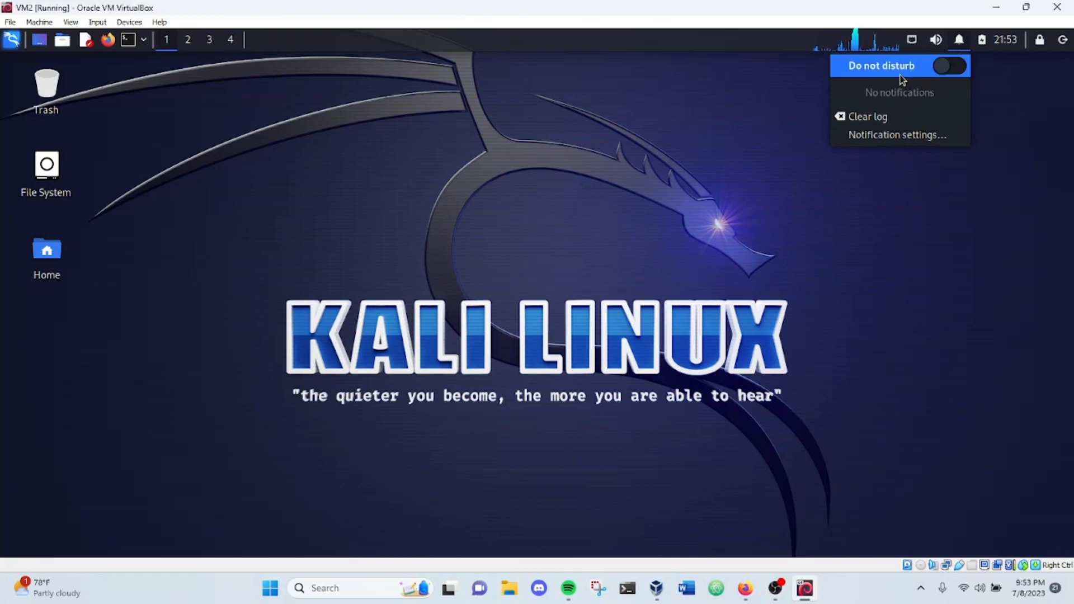
left_click(969, 41)
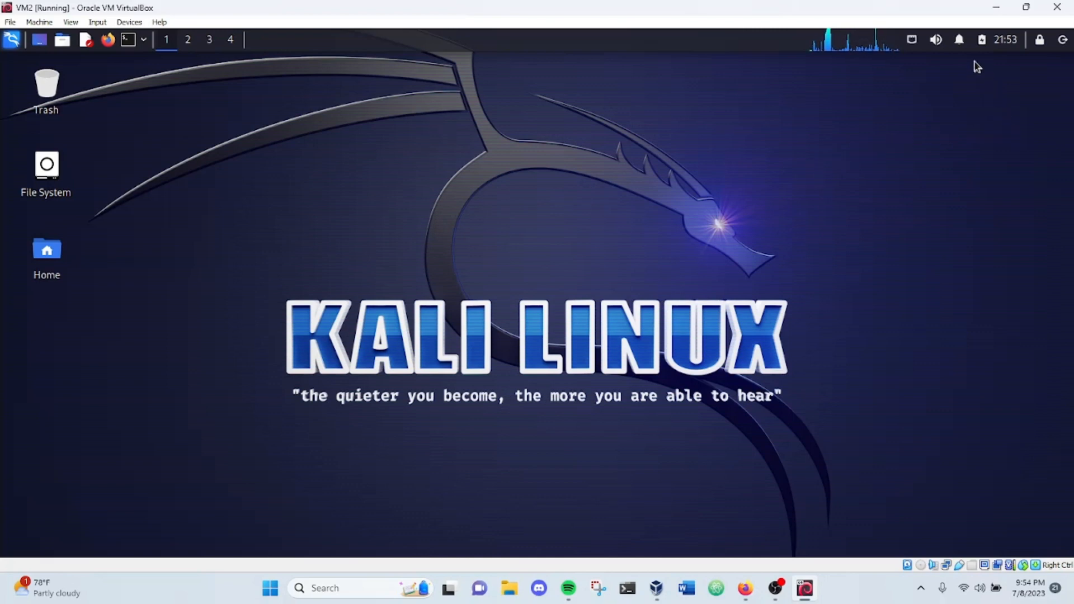
left_click(942, 43)
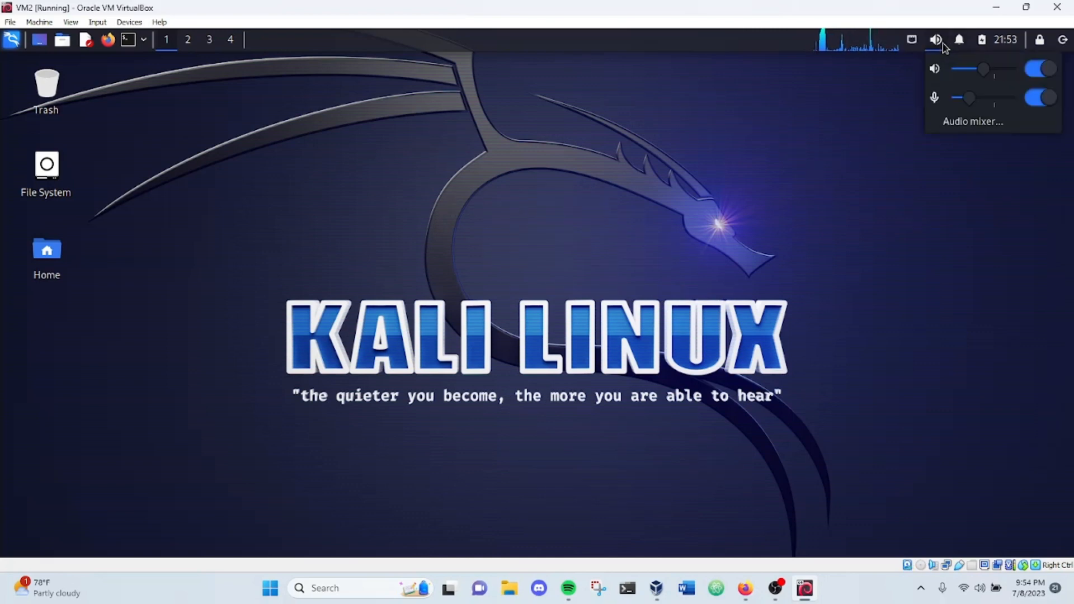
left_click(850, 130)
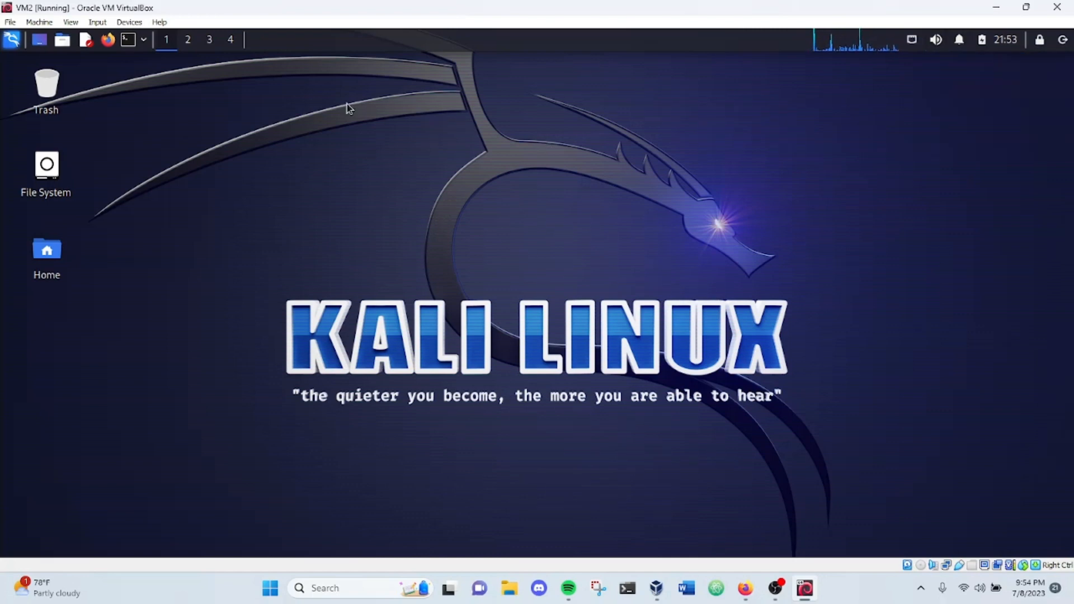
Step: Look at the additional terminal launchers and open Kali's applications menu to view its tool categories
left_click(142, 41)
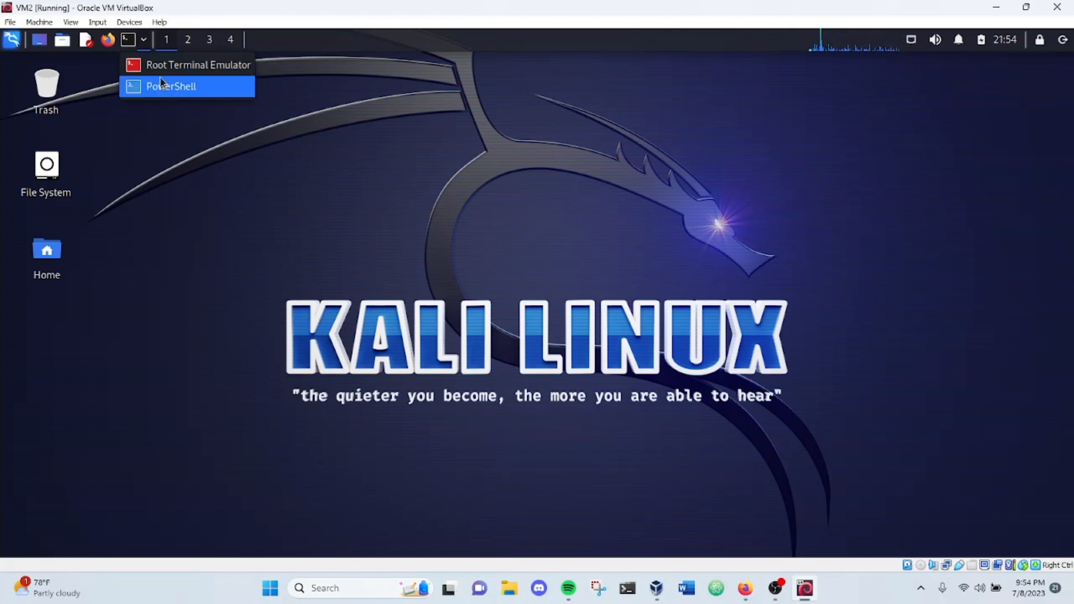
left_click(145, 41)
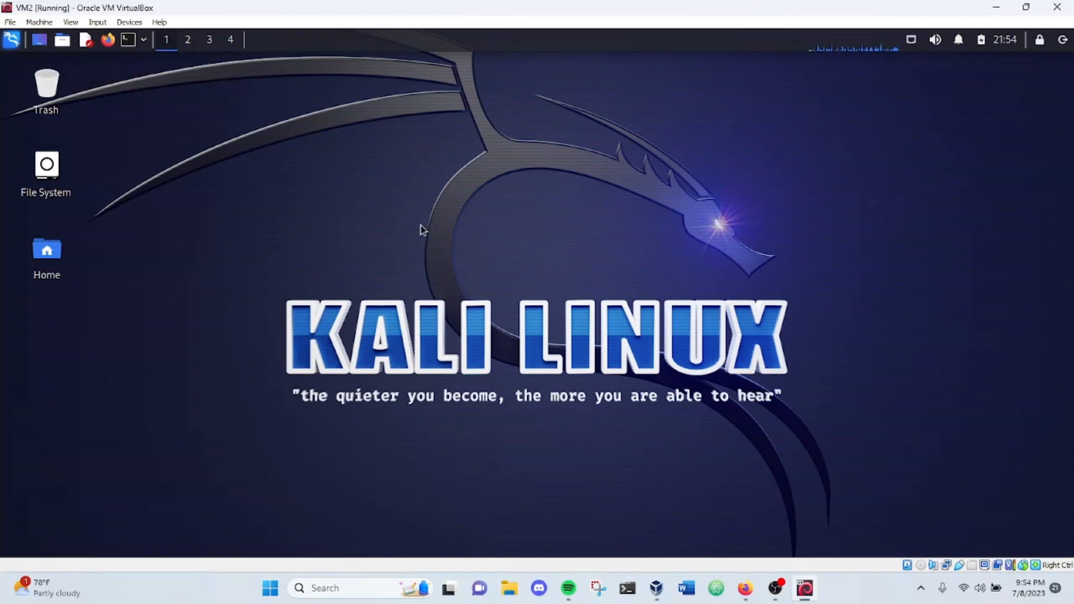
left_click(11, 39)
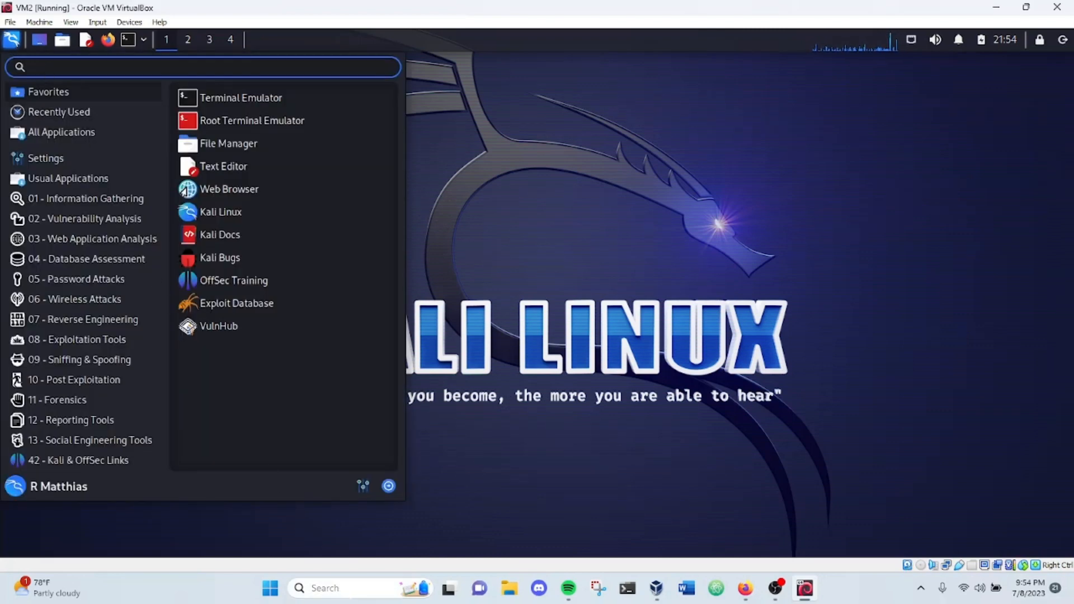
left_click(351, 596)
right_click(351, 596)
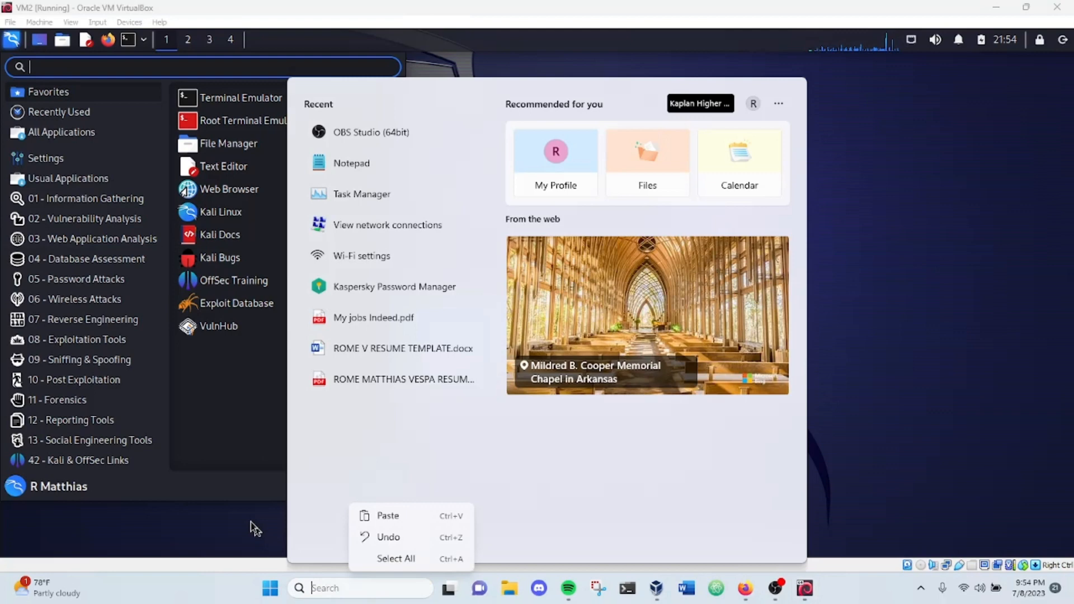
Step: Return from Windows search to Kali's applications menu and view the tool categories down to 13 - Social Engineering Tools
left_click(196, 505)
left_click(11, 44)
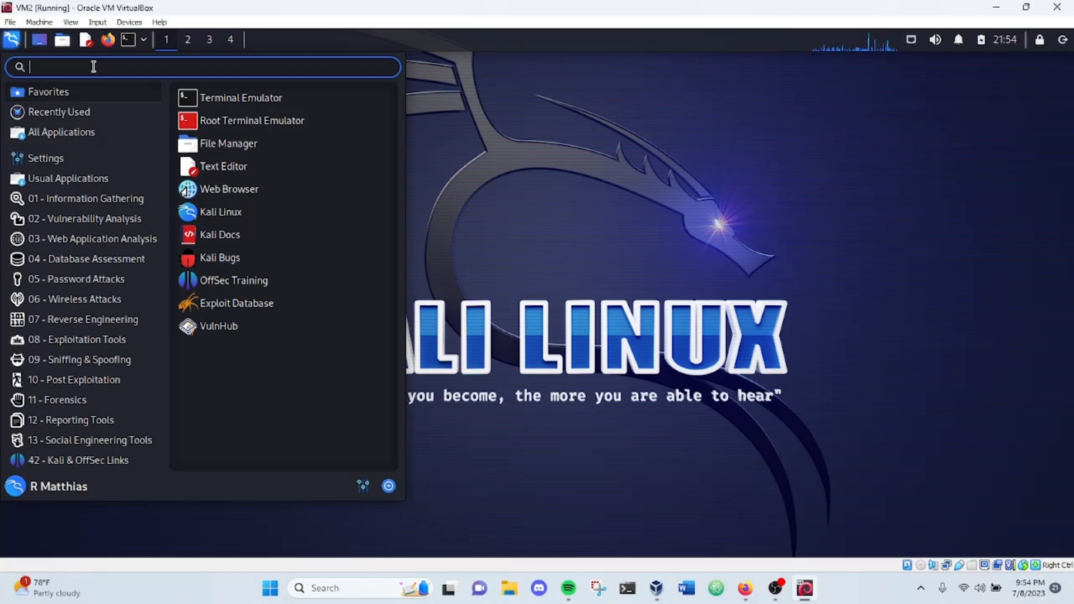
left_click(81, 240)
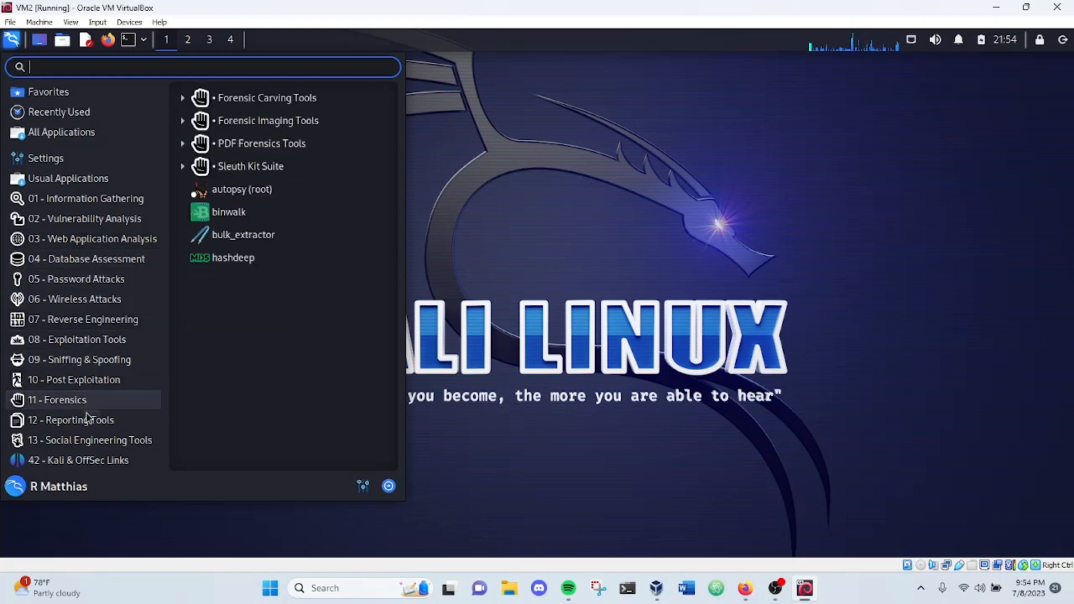
mouse_move(89, 441)
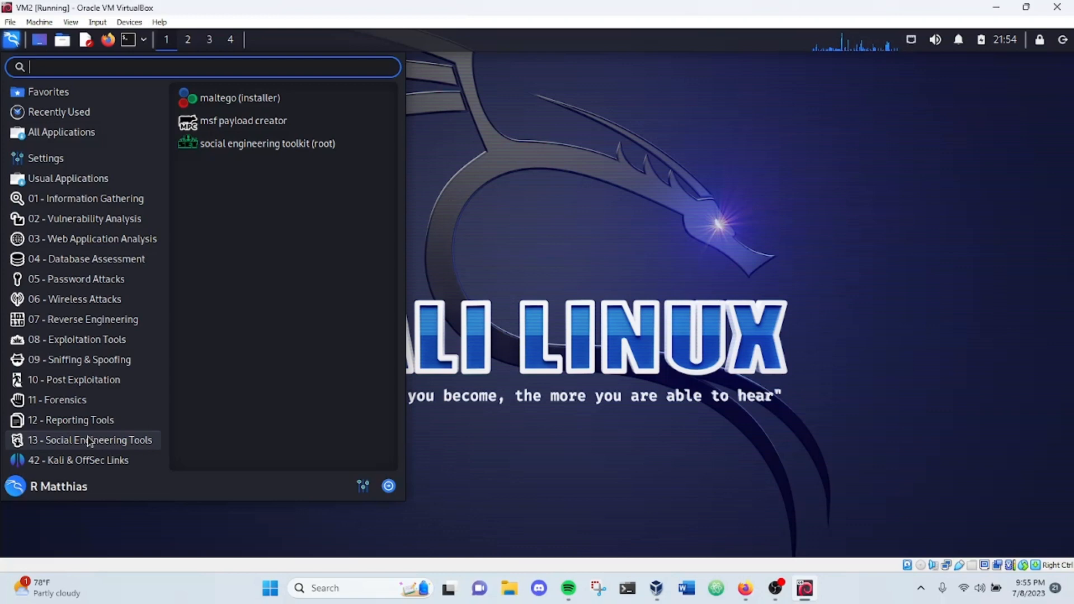
mouse_move(98, 418)
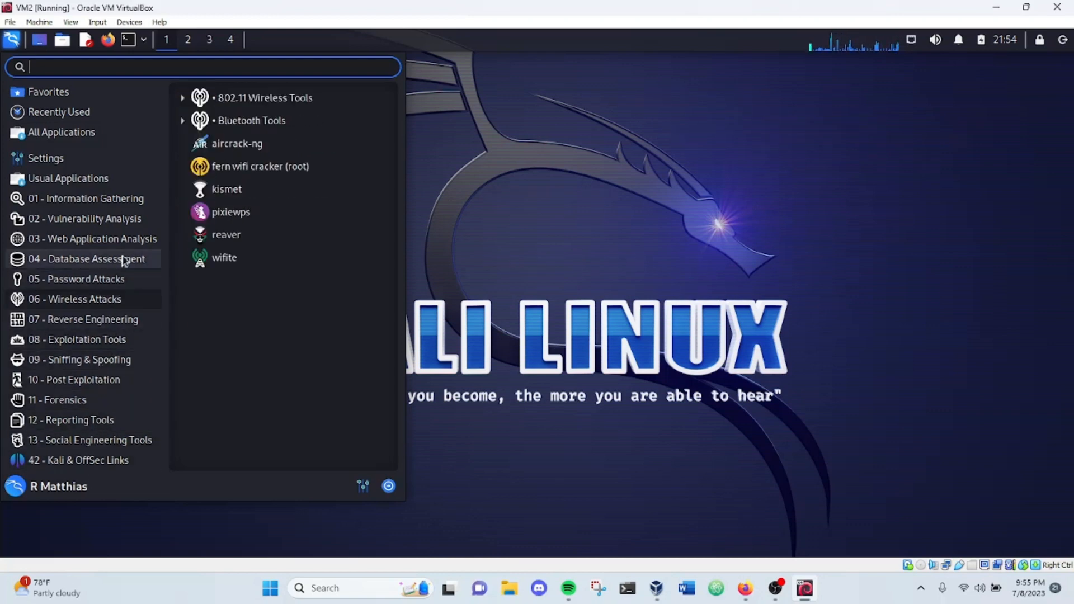
Step: View the tools listed under Kali's categories from 01 - Information Gathering to 11 - Forensics, and close the applications menu
mouse_move(111, 208)
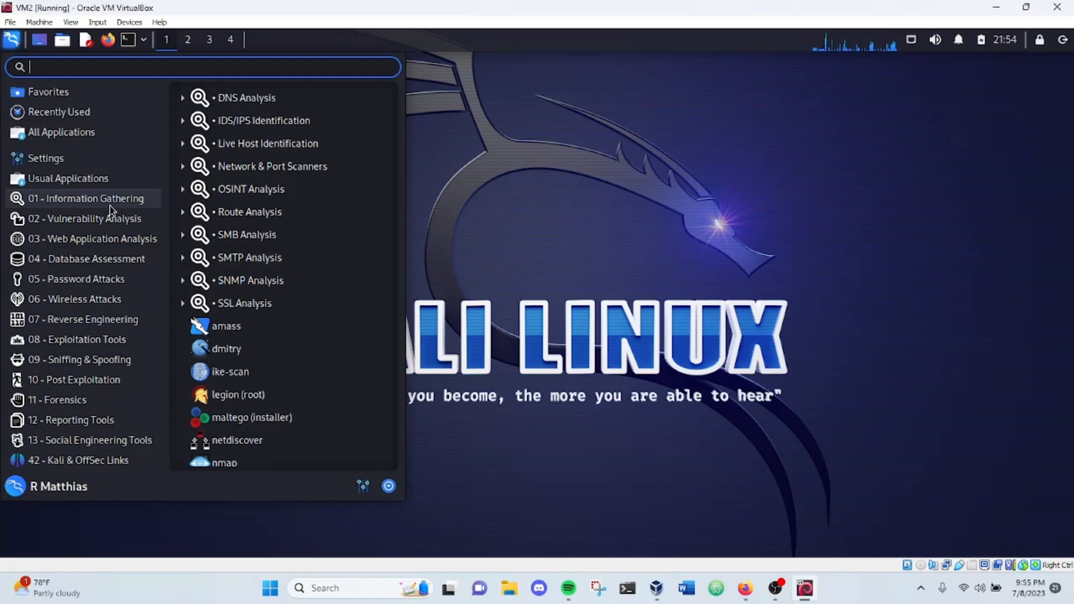
mouse_move(112, 238)
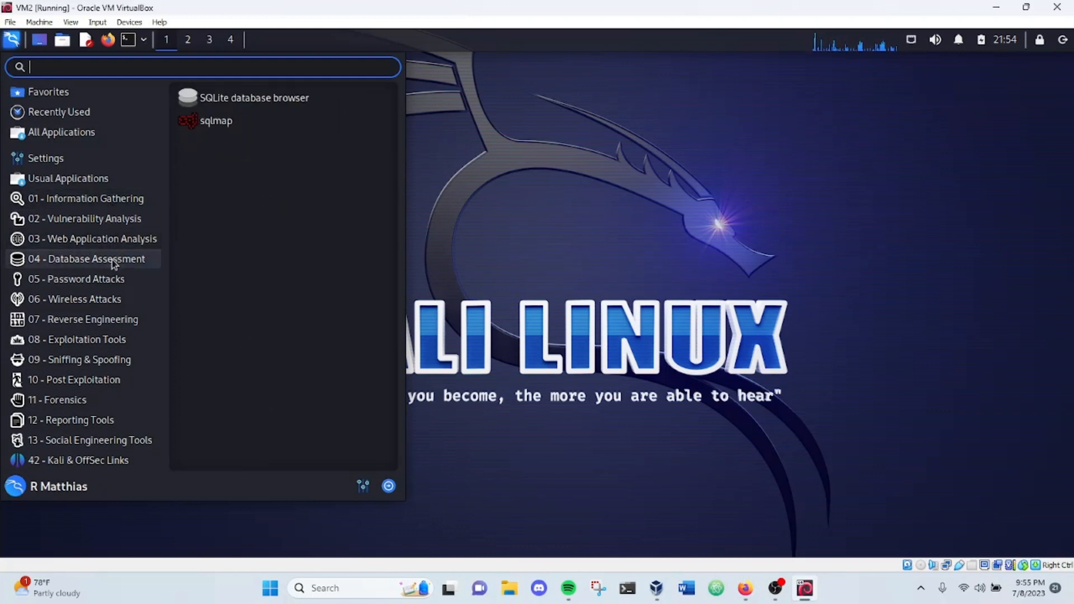
mouse_move(99, 310)
mouse_move(106, 285)
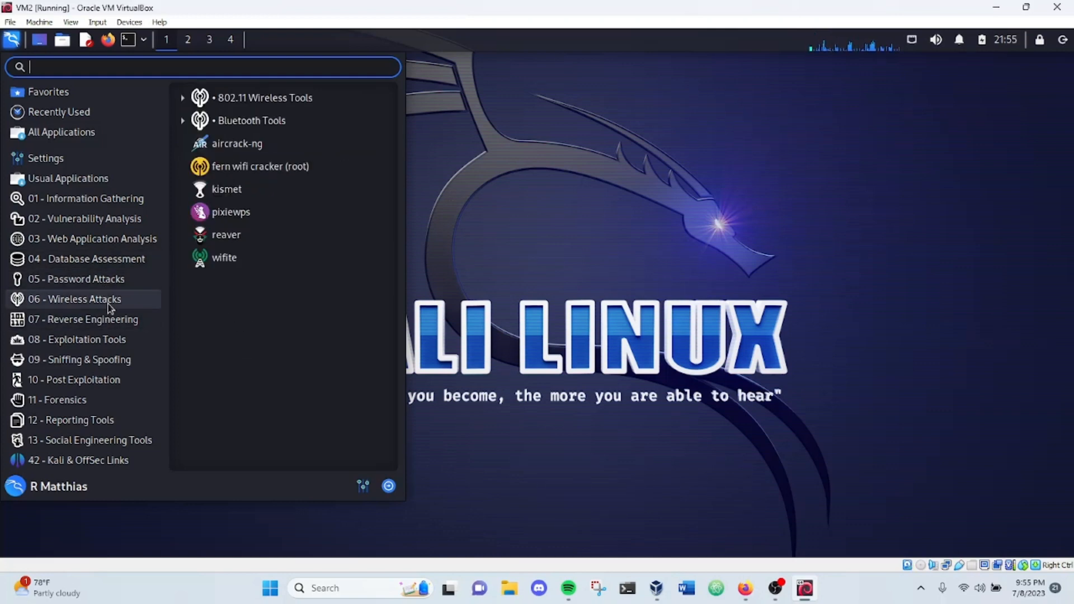
mouse_move(104, 366)
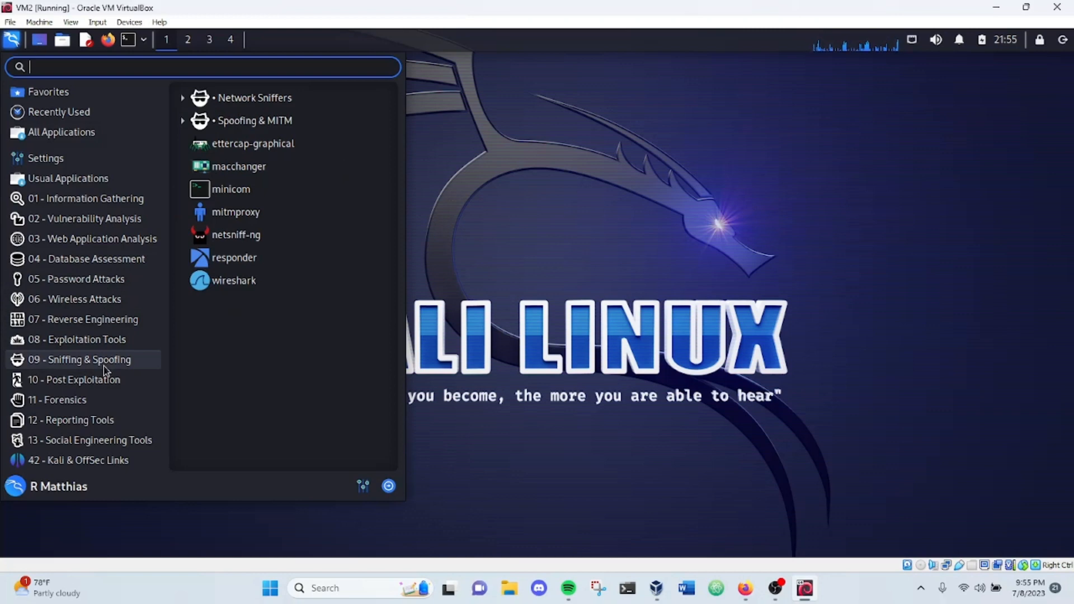
mouse_move(104, 386)
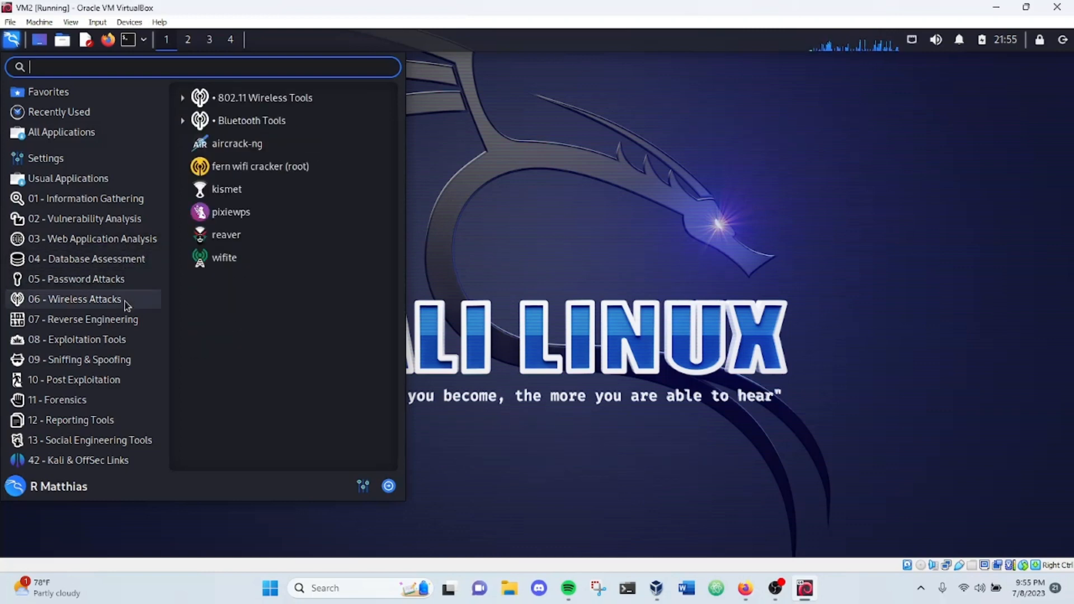
mouse_move(127, 339)
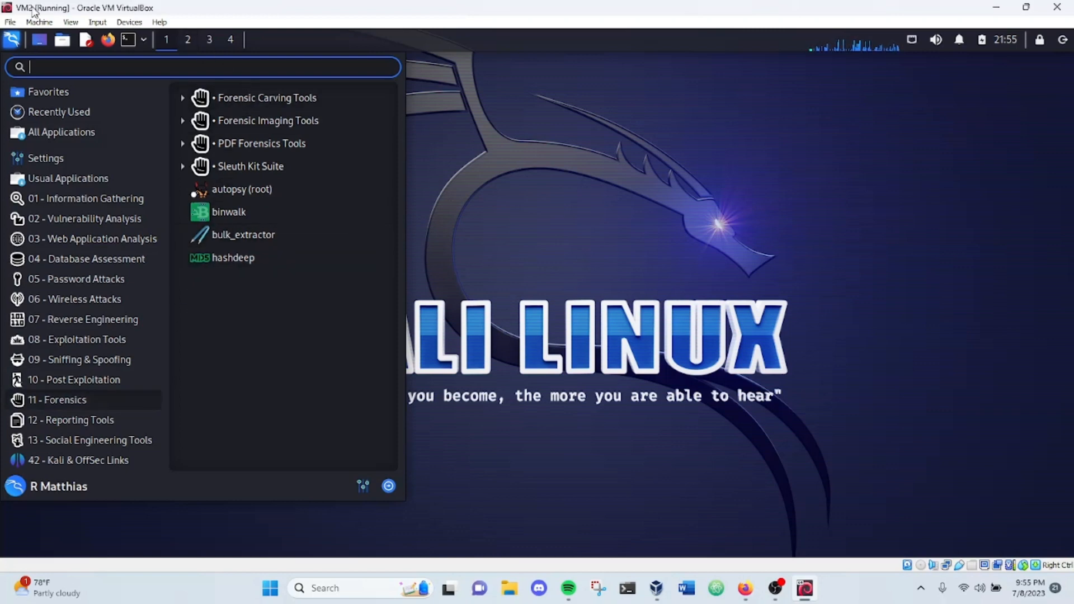
left_click(16, 39)
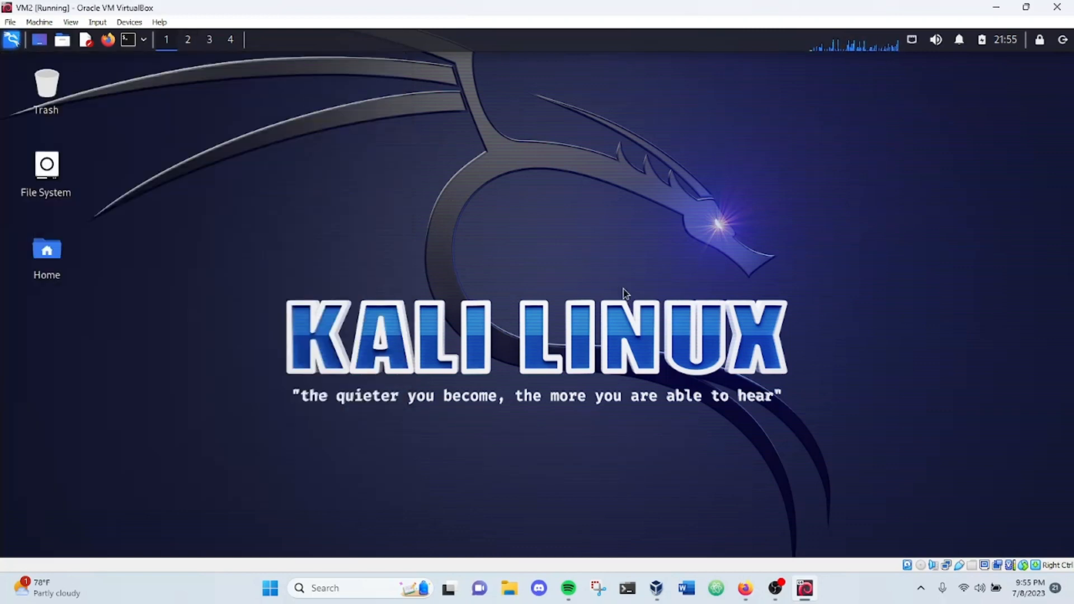